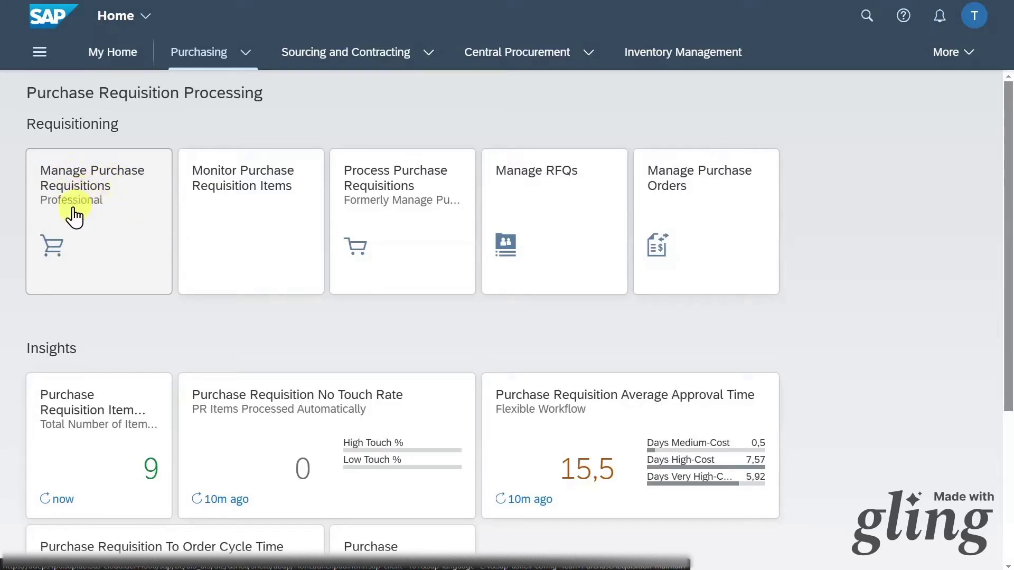
Step: Open Manage Purchase Requisitions - Professional, check its app ID under About, then start a new requisition
left_click(101, 215)
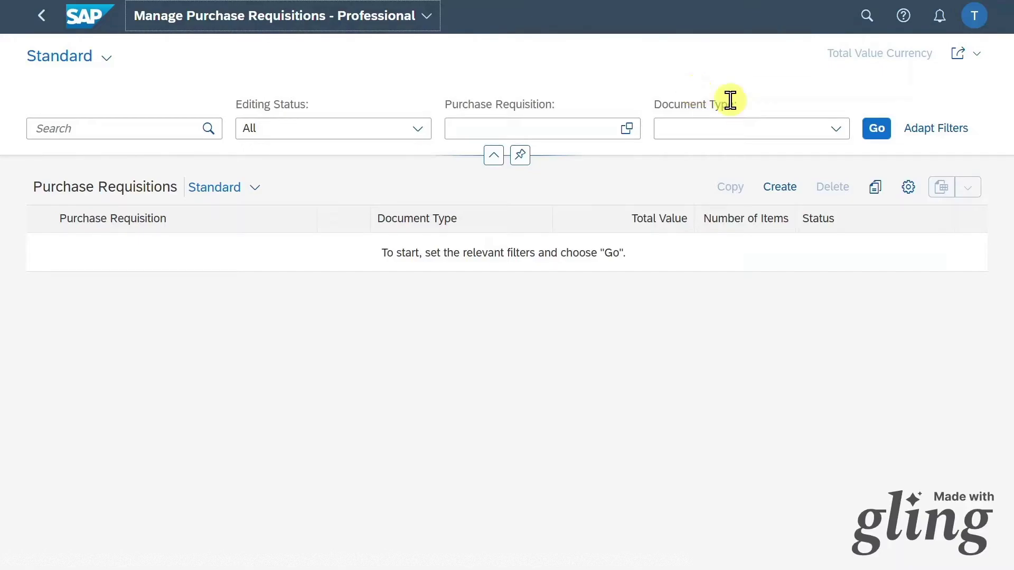
left_click(980, 25)
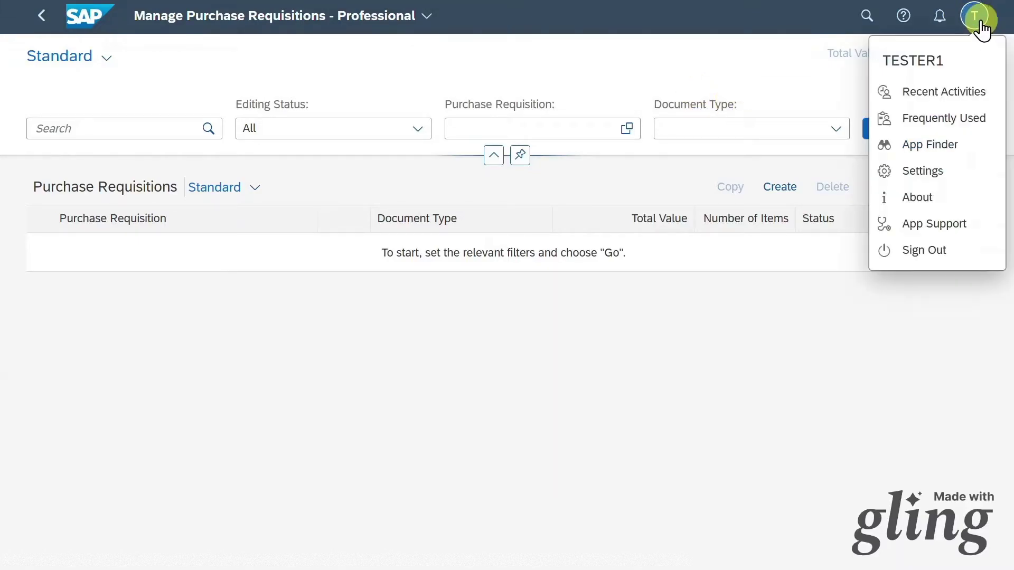
left_click(912, 198)
left_click_drag(259, 164, 301, 163)
left_click(297, 165)
left_click(732, 538)
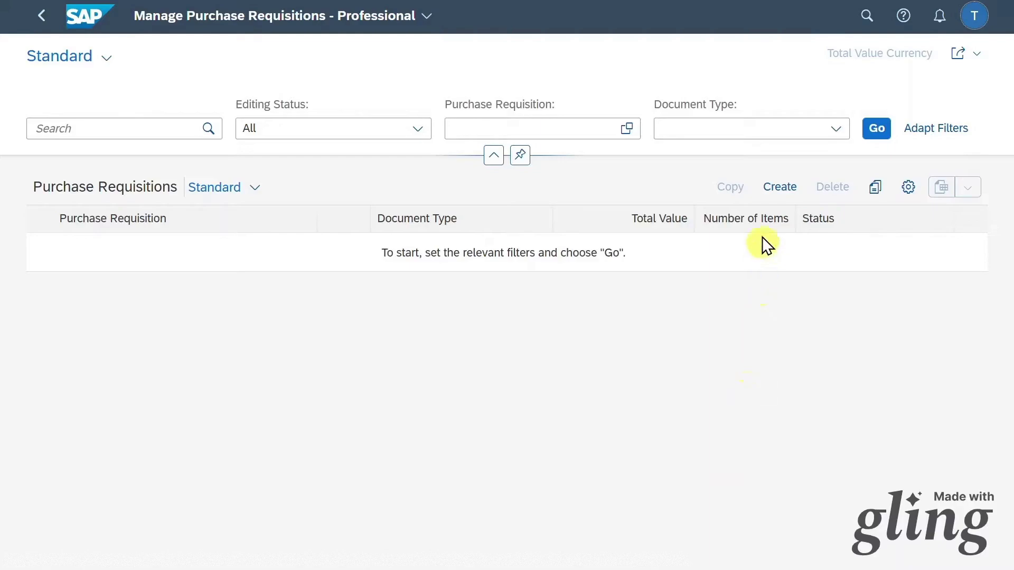
left_click(776, 186)
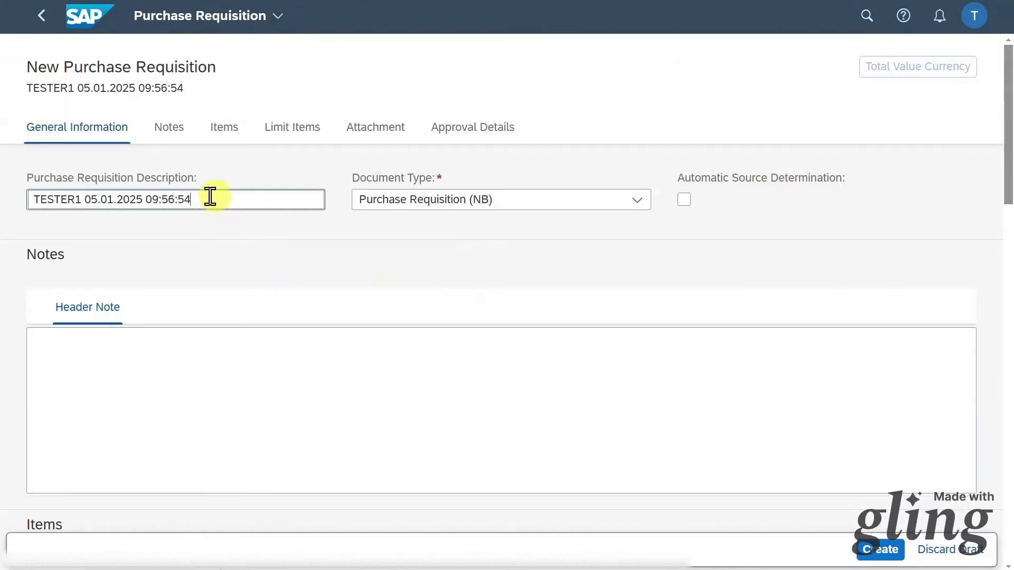
Step: Describe the requisition as 'Test Requisition' and keep document type Purchase Requisition (NB)
left_click_drag(211, 196, 4, 197)
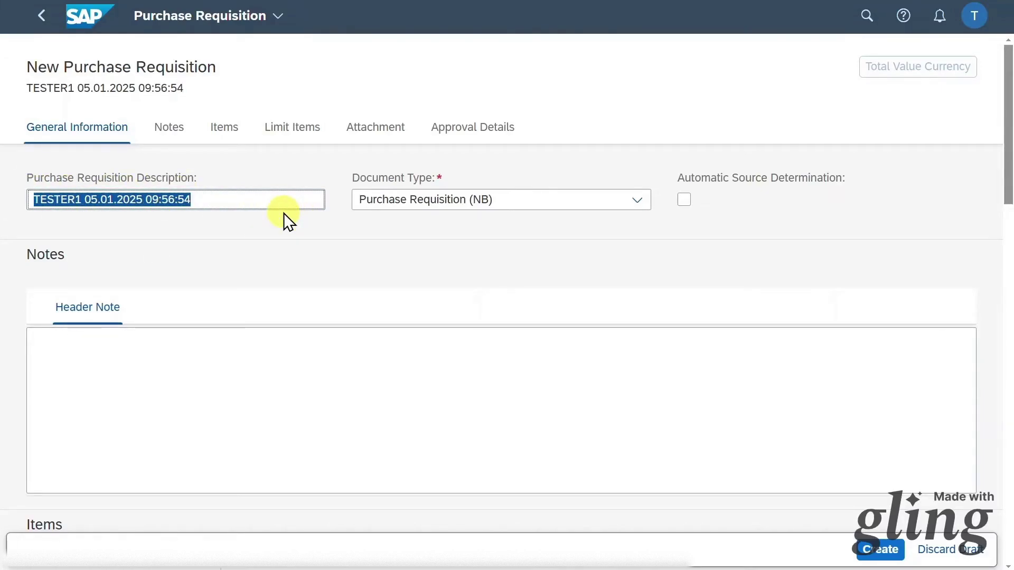
type("Test Requisition")
key("Return")
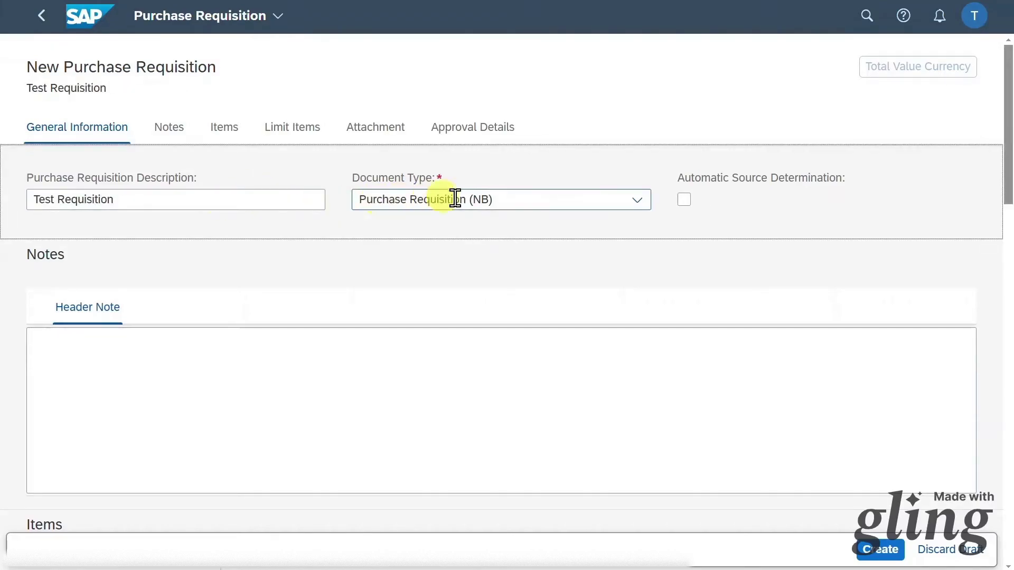
left_click(641, 205)
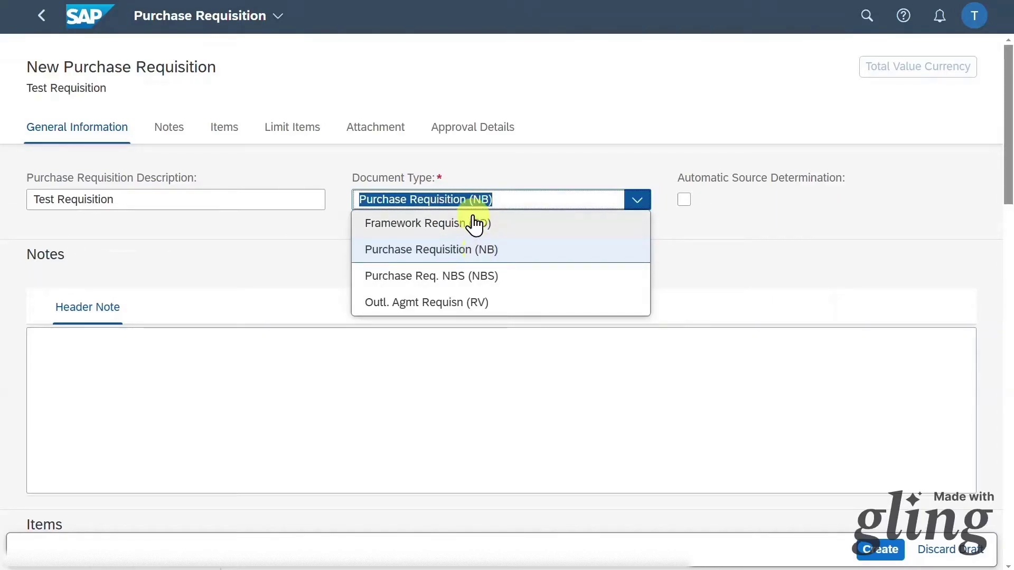
left_click(540, 199)
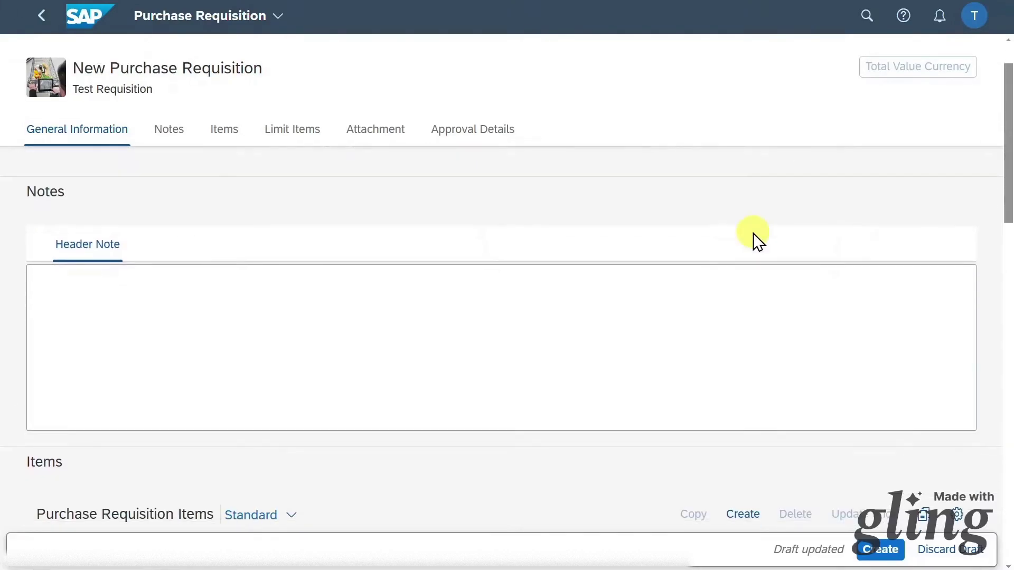
scroll(322, 281, "down", 5)
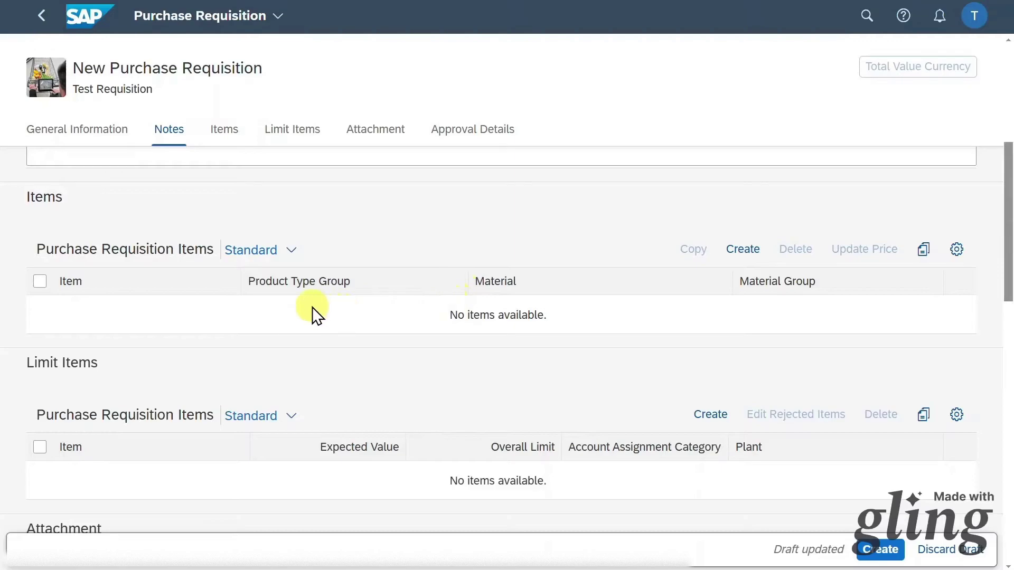
Step: Add a material item for High speed turbo pump (25) at plant 1010
left_click(742, 252)
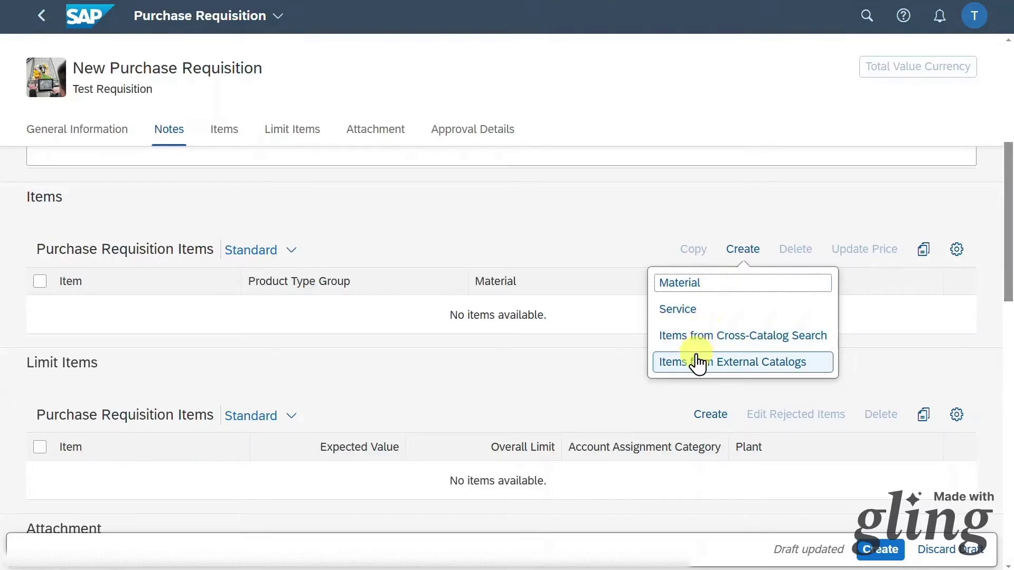
left_click(703, 288)
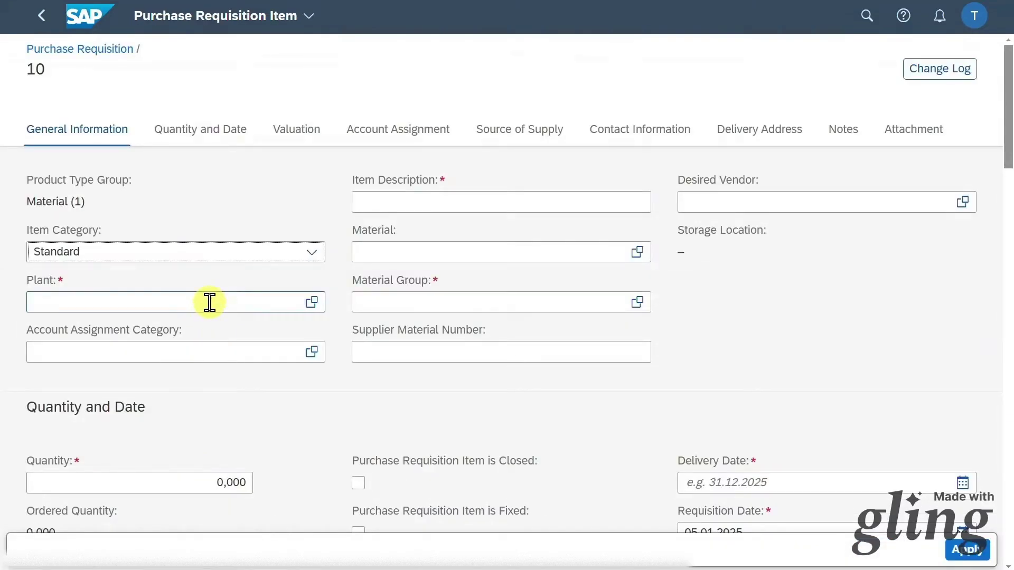
left_click(441, 206)
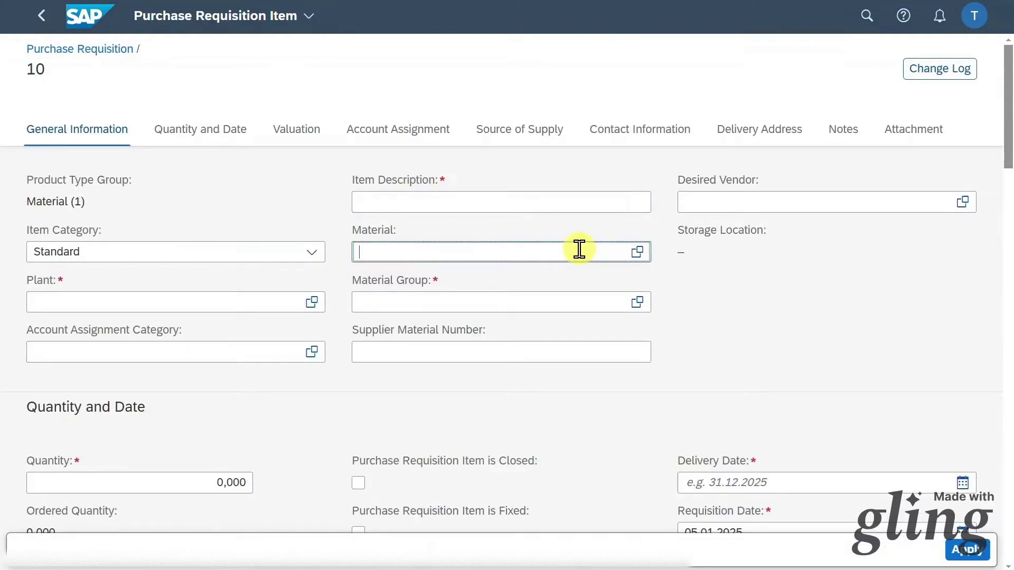
left_click(550, 246)
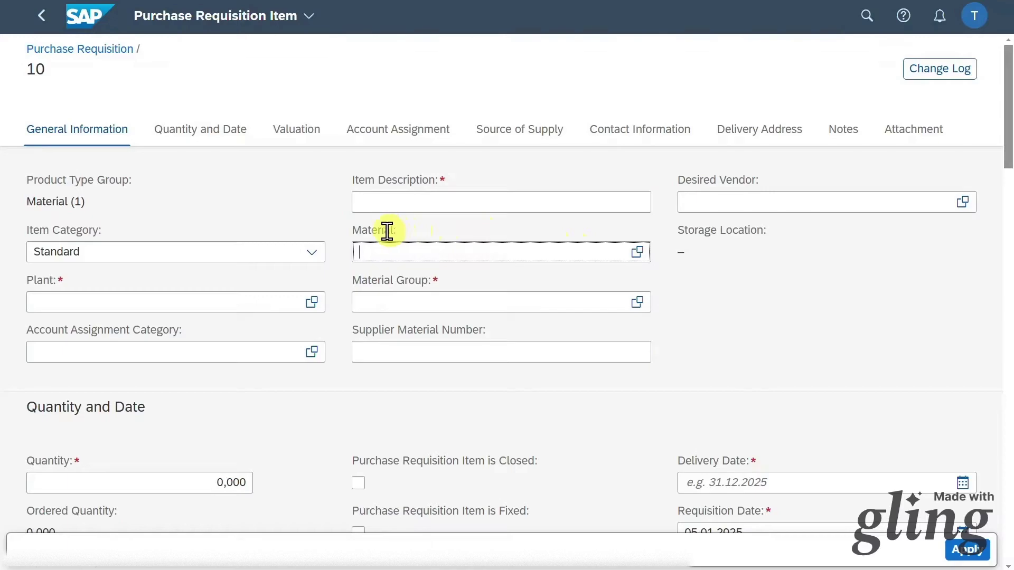
left_click(637, 251)
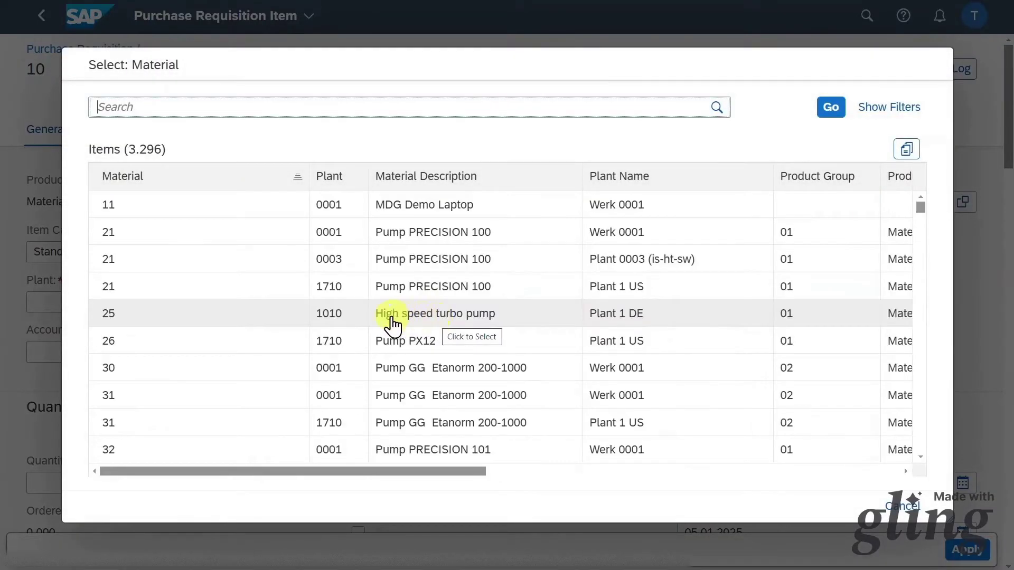
left_click(438, 320)
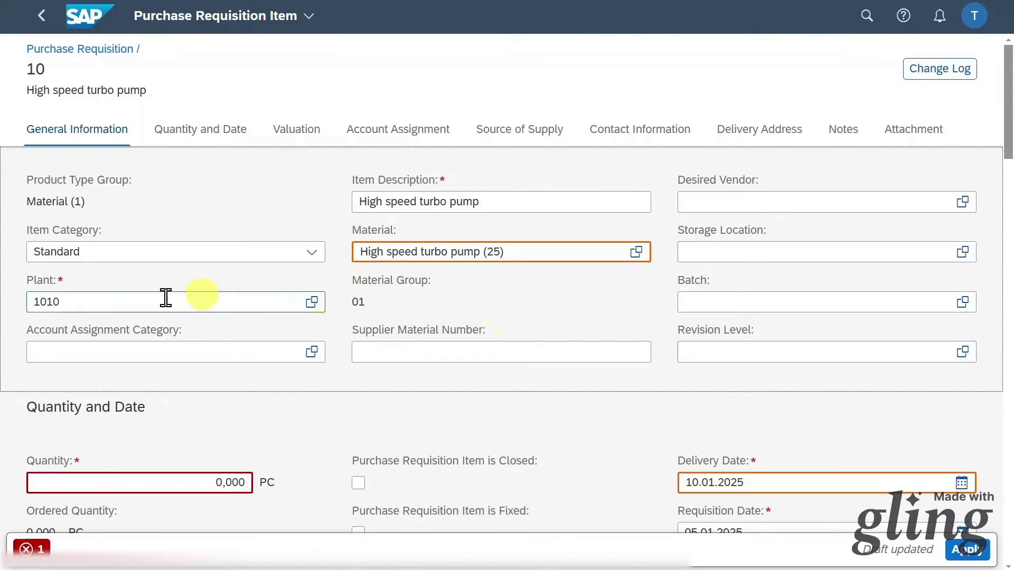
left_click(487, 206)
Step: Enter valuation price 10 for item 10 and open the source-of-supply assignment
left_click_drag(487, 206, 299, 208)
left_click(510, 205)
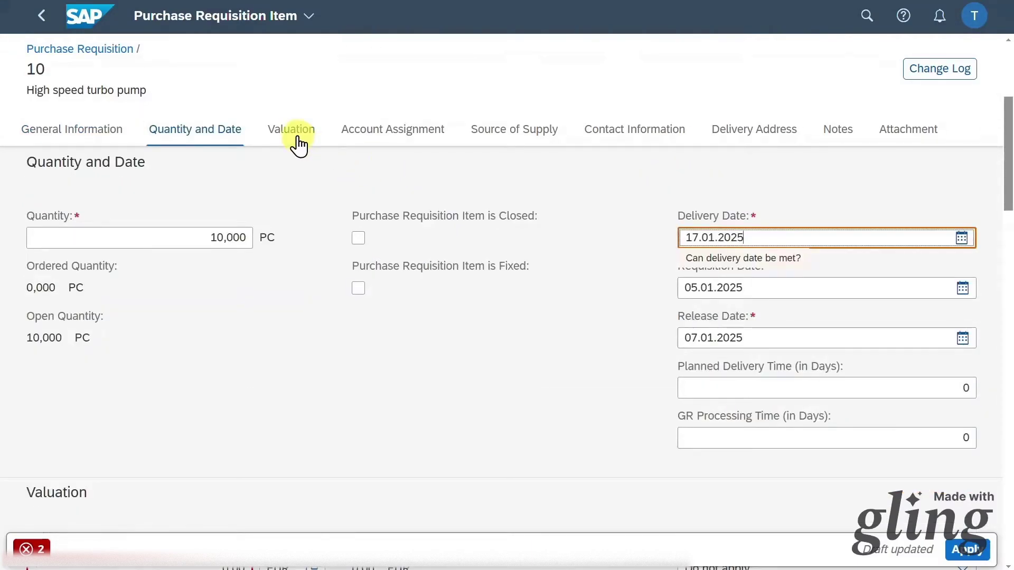
left_click(293, 136)
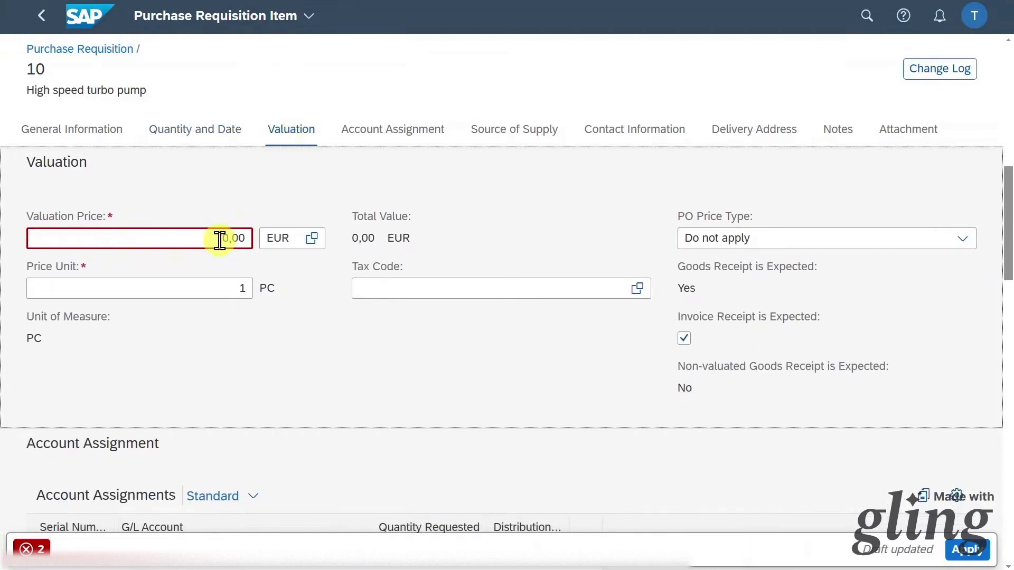
left_click(219, 240)
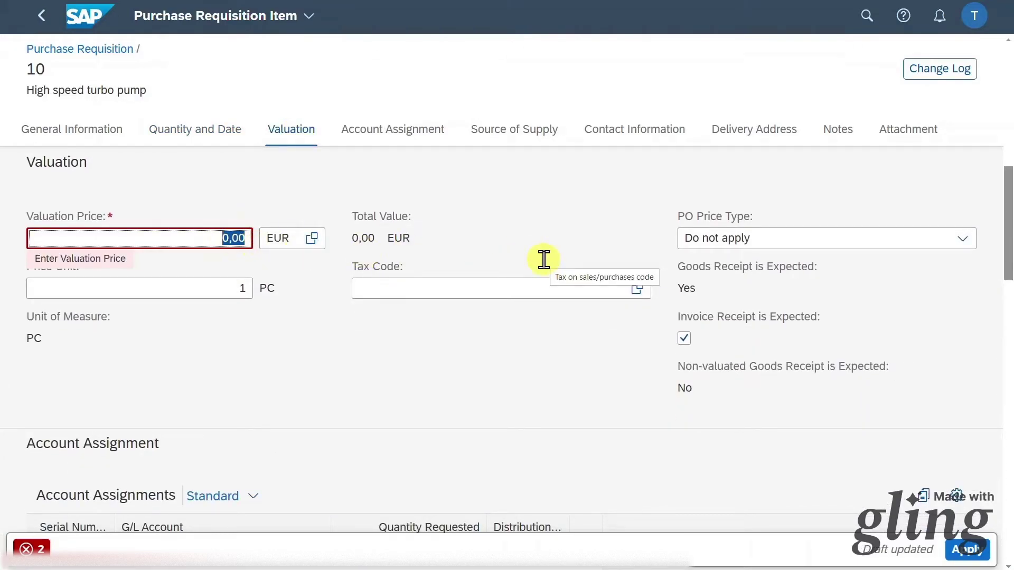
type("10")
left_click(414, 131)
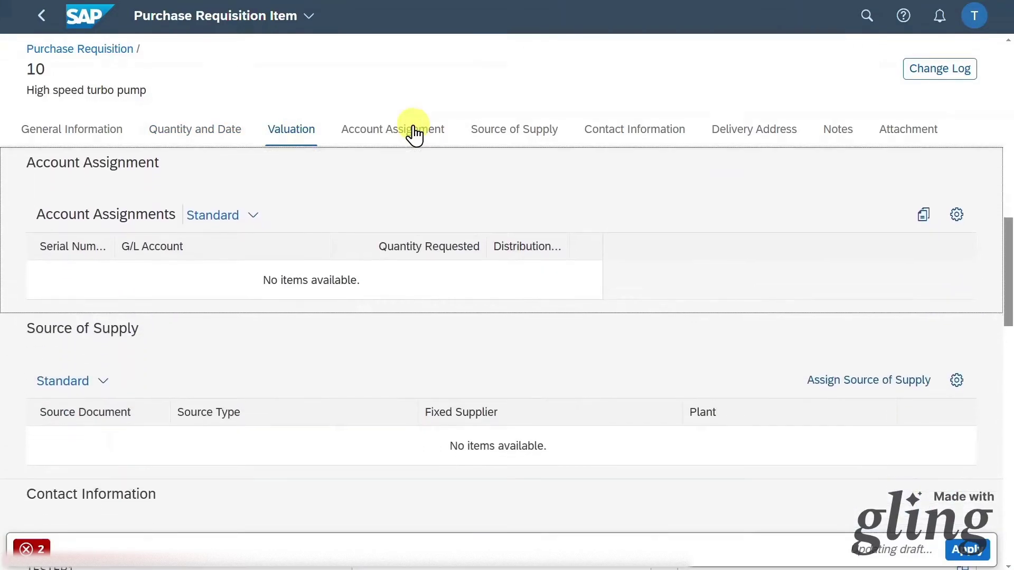
left_click(514, 138)
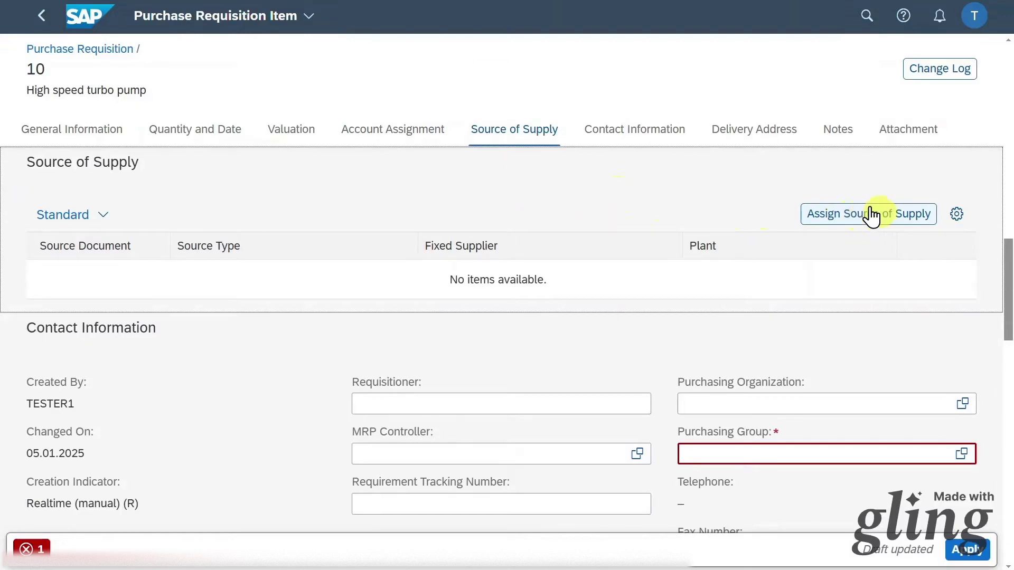
left_click(837, 219)
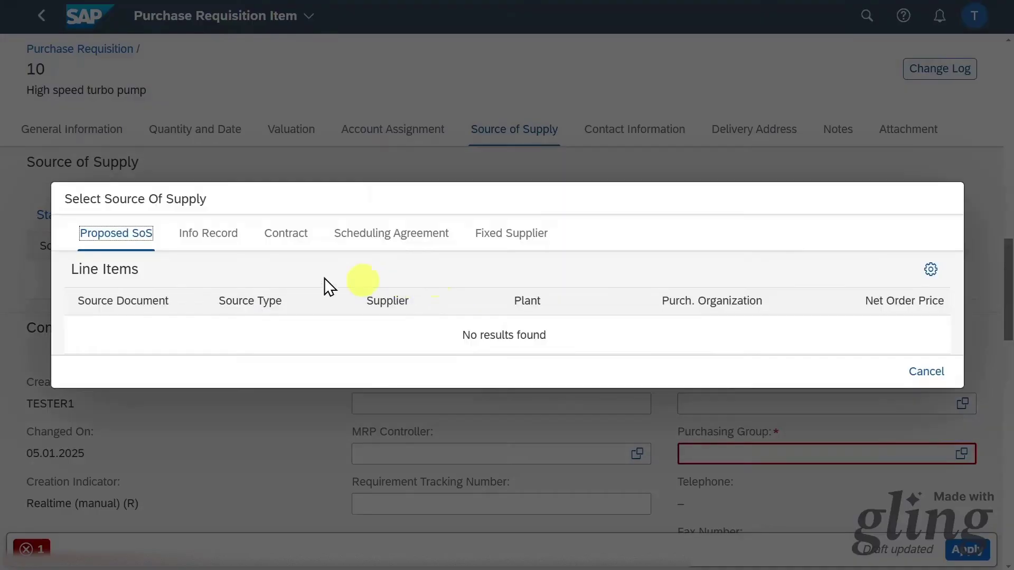
Step: Check the empty Proposed SoS tab, cancel without a source, and go to Contact Information
left_click(129, 240)
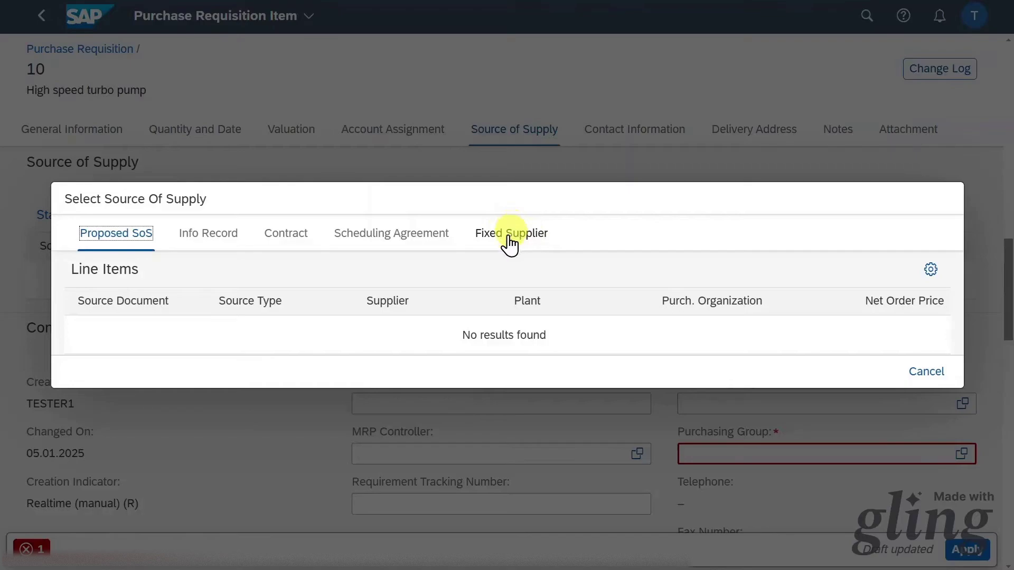
left_click(918, 379)
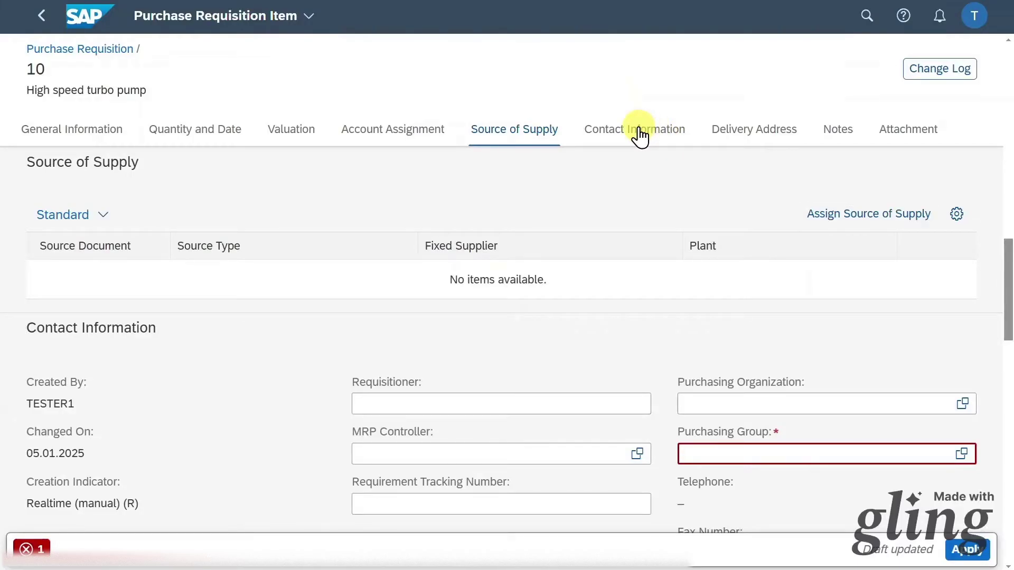
left_click(640, 132)
left_click(805, 287)
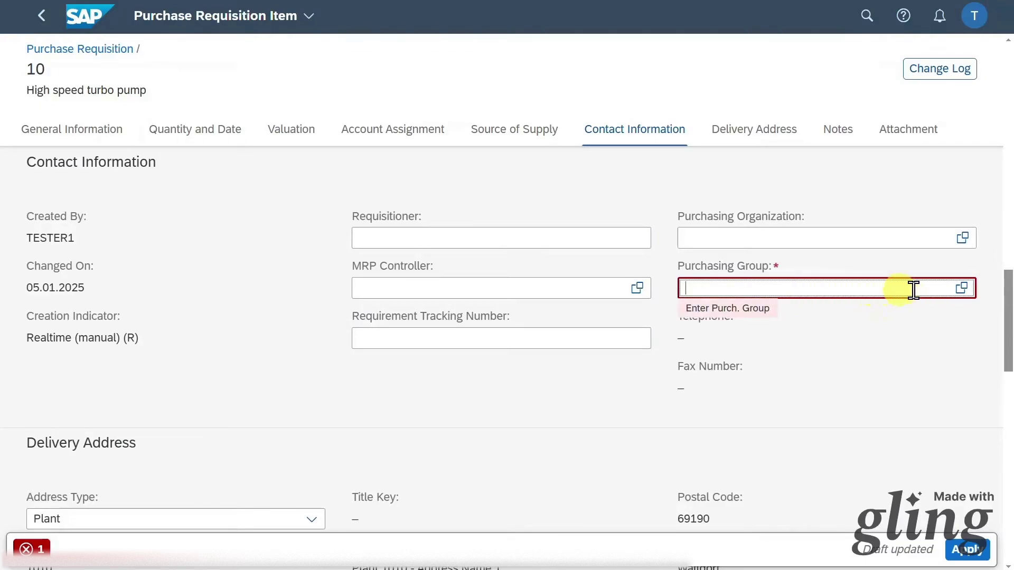
Step: Assign purchasing group 001 to item 10, review remaining sections, and apply the item
left_click(962, 288)
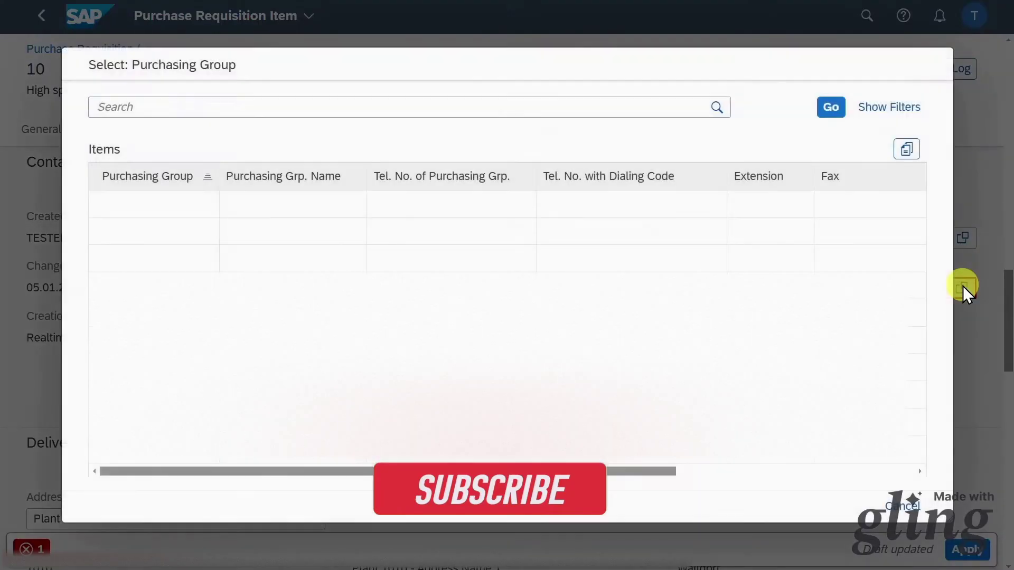
left_click(273, 217)
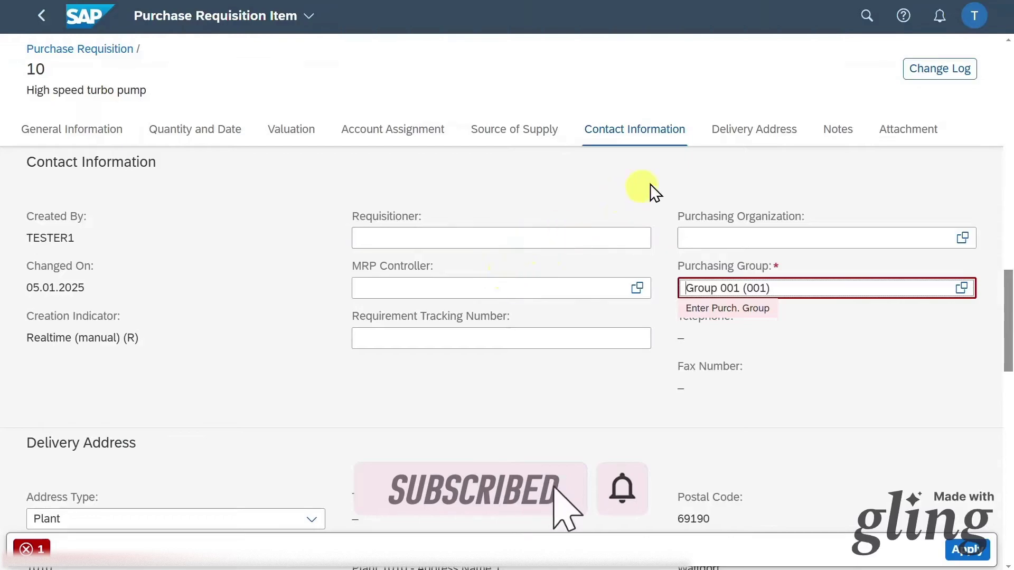
left_click(749, 132)
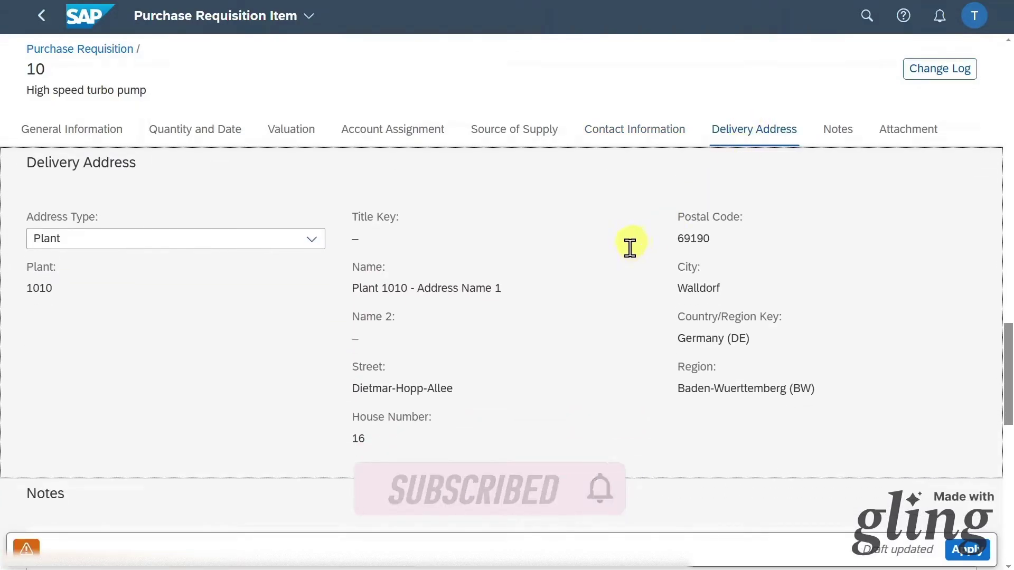
left_click(865, 128)
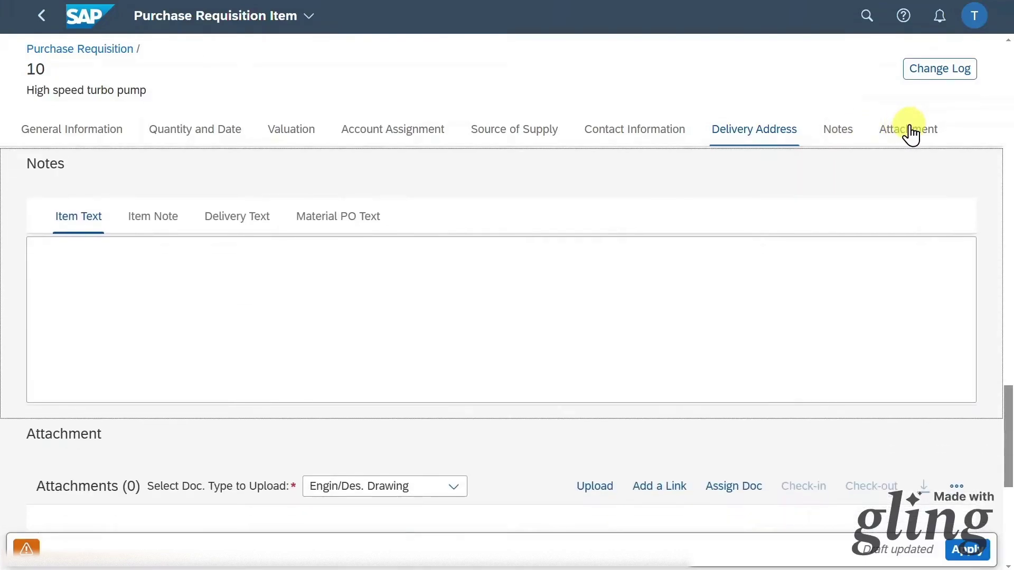
left_click(905, 131)
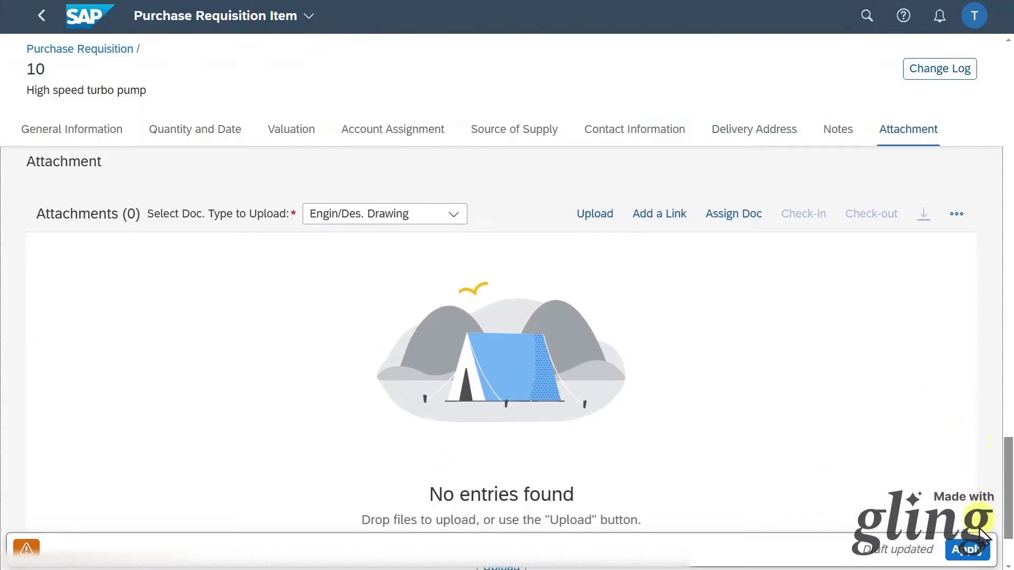
left_click(968, 551)
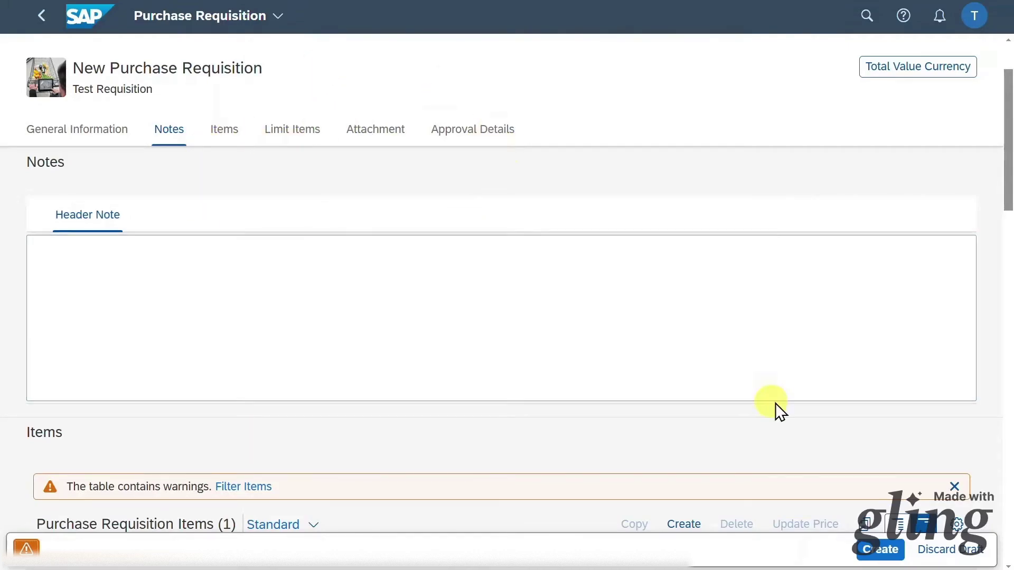
Step: Create the requisition, copy its number 10001586, and navigate back to the home page
left_click(877, 551)
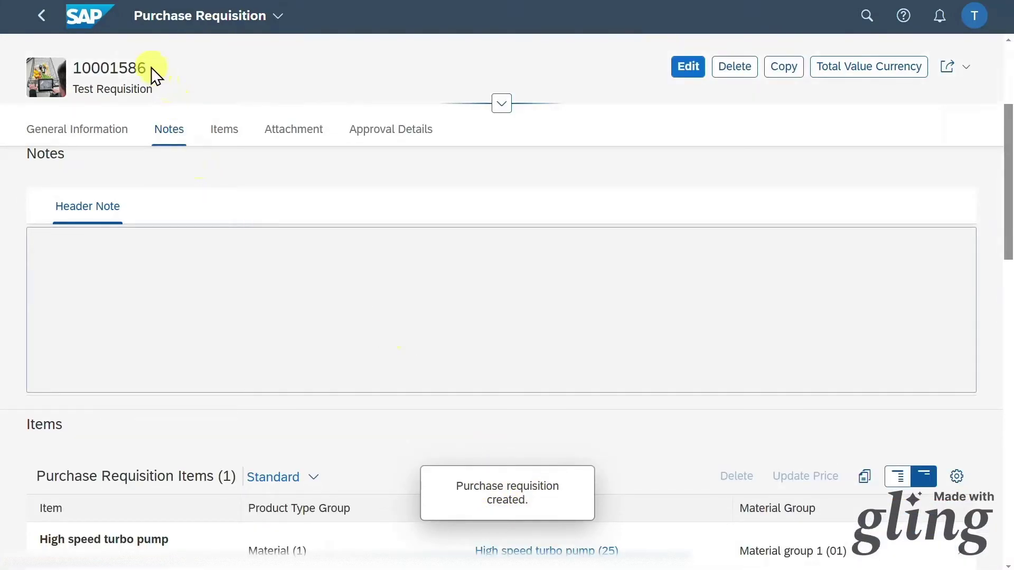
mouse_move(146, 67)
left_mouse_down()
mouse_move(83, 68)
mouse_move(150, 66)
left_mouse_up()
key("ctrl+c")
left_click(74, 68)
left_click(42, 21)
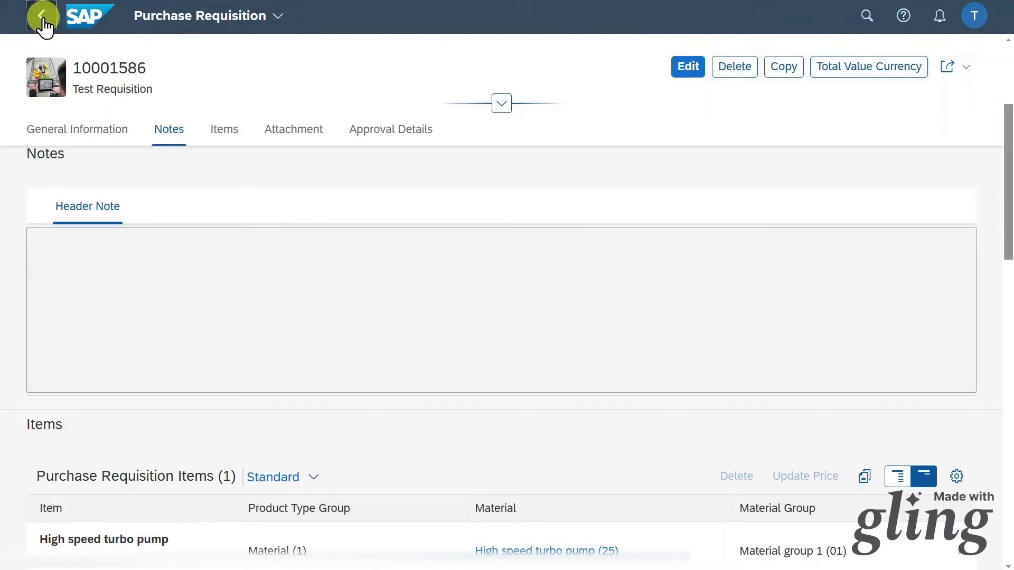
left_click(44, 18)
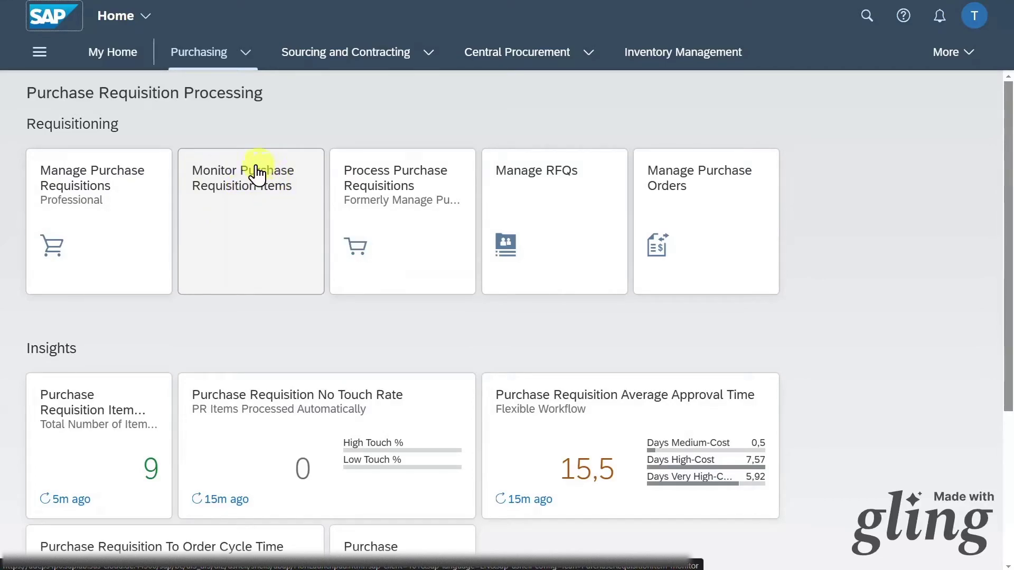
Step: Open Monitor Purchase Requisition Items and confirm app ID F2424 in its About information
left_click(242, 218)
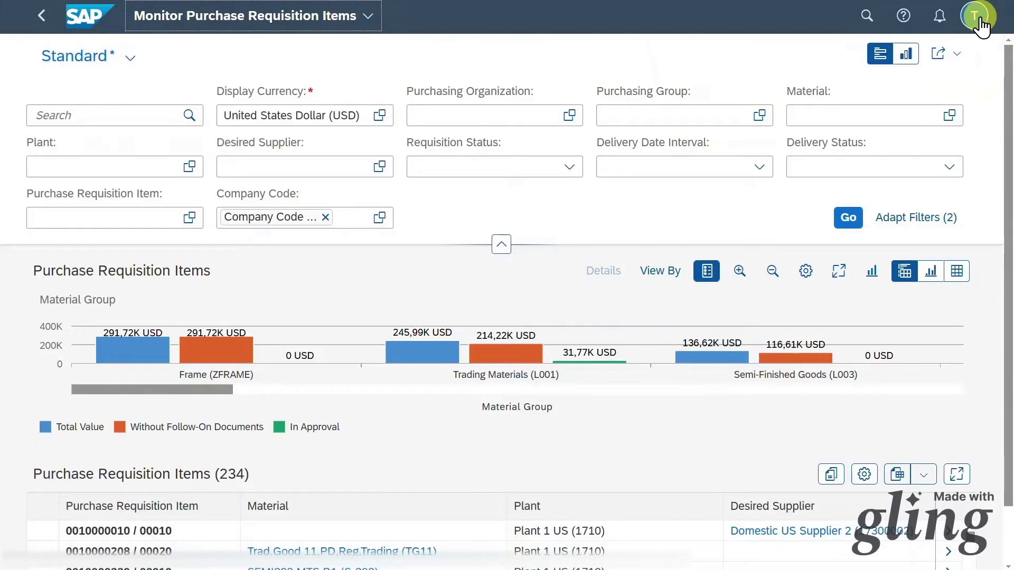
left_click(976, 18)
left_click(916, 198)
left_click_drag(256, 165, 294, 164)
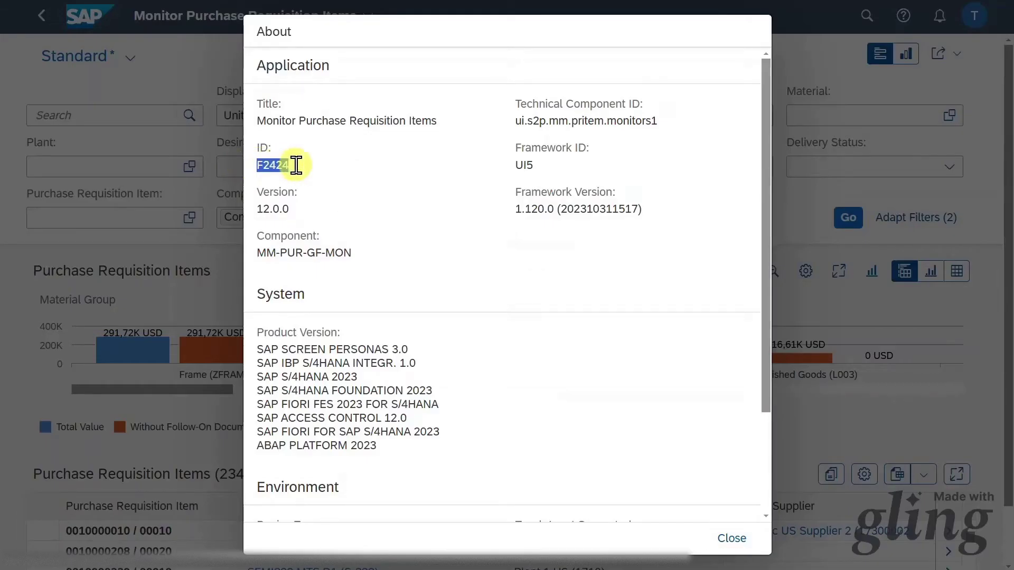
left_click(739, 538)
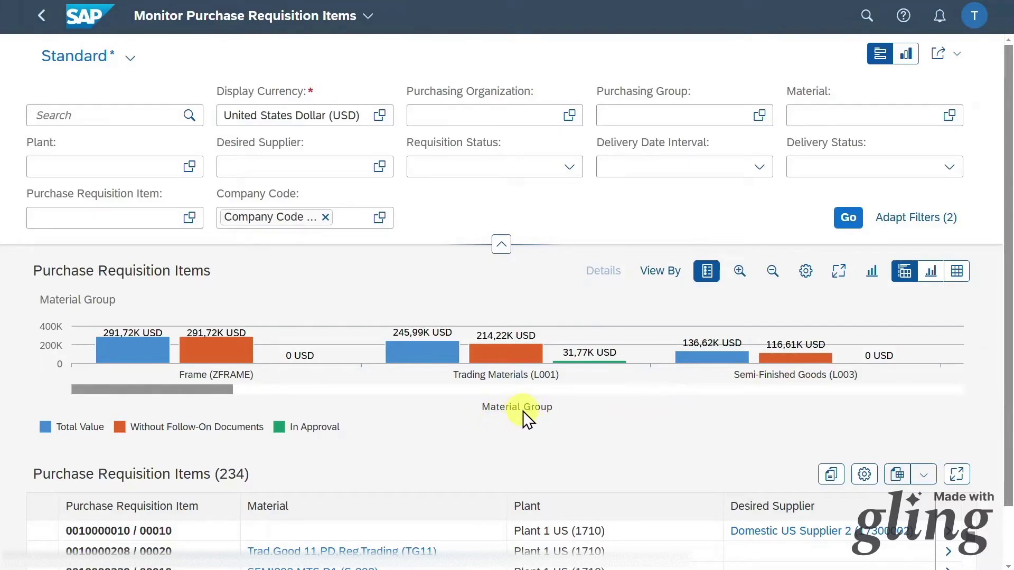
scroll(1008, 338, "down", 1)
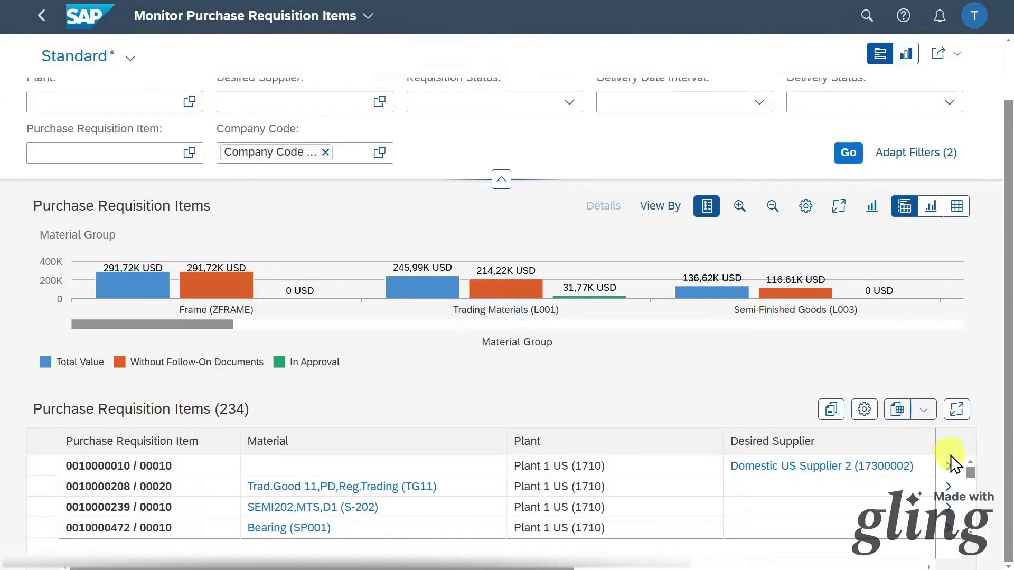
scroll(140, 115, "up", 1)
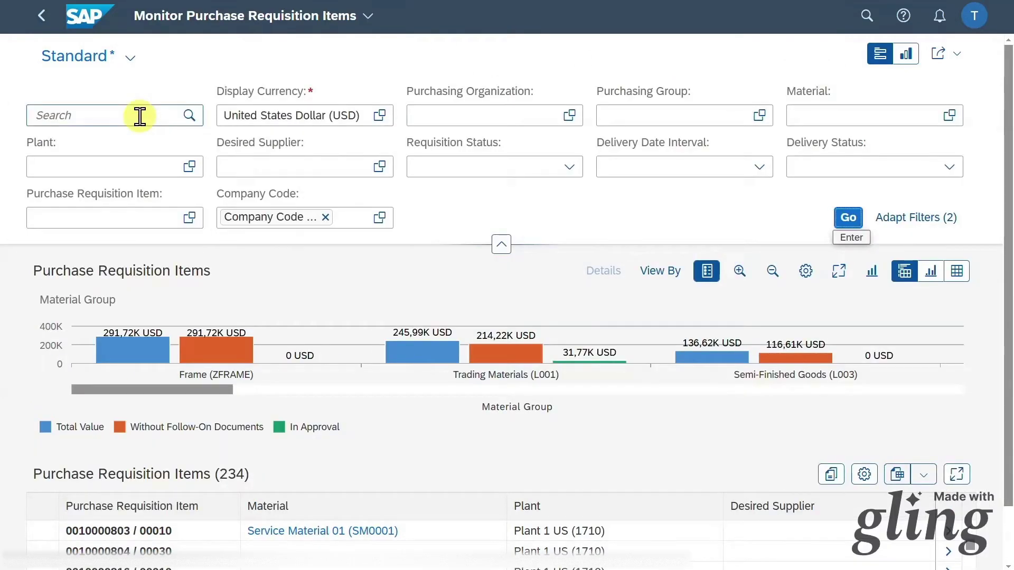
left_click(140, 116)
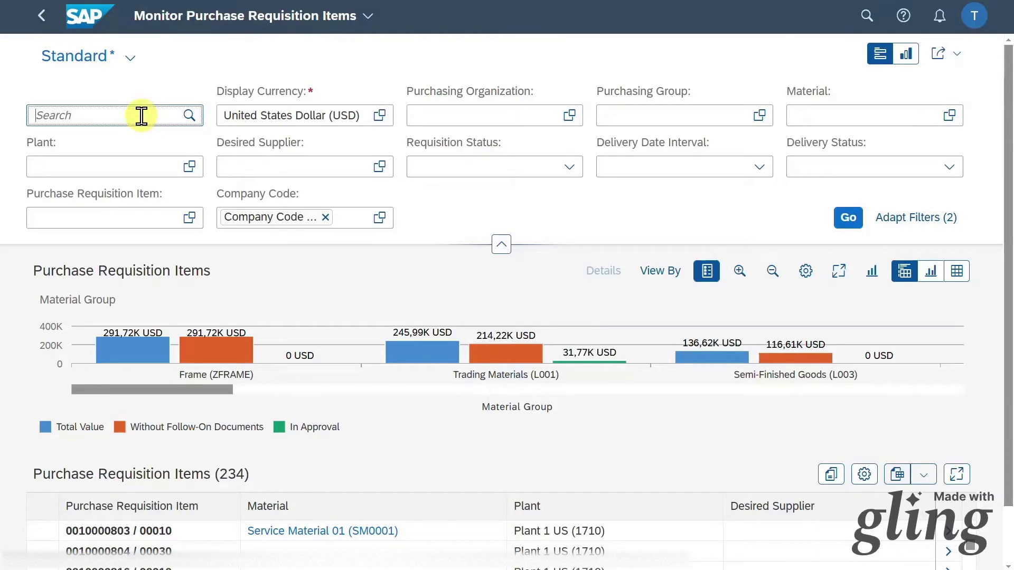
Step: Search 10001586 with company code 1010 and display currency European Euro (EUR)
key("ctrl+v")
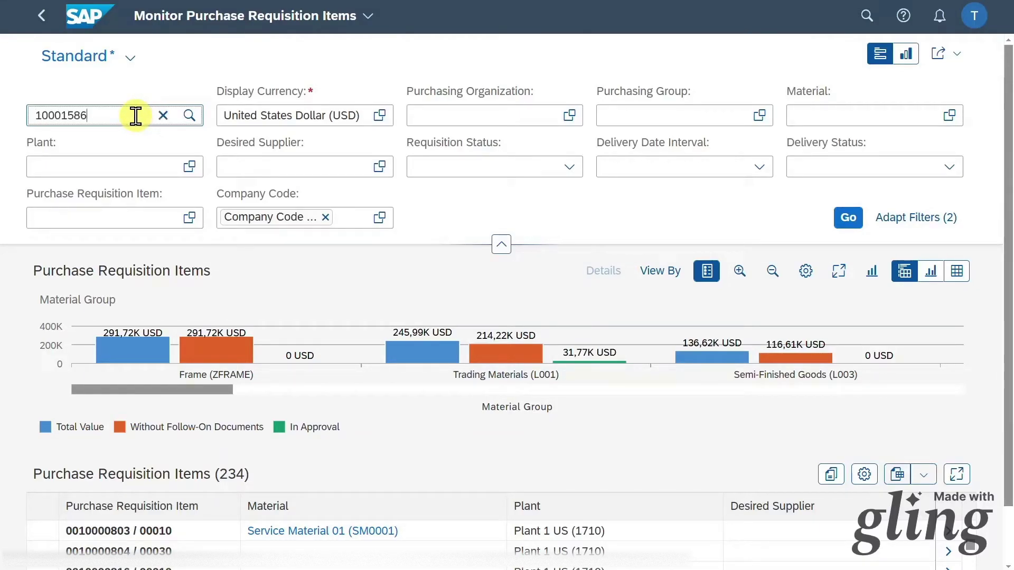
left_click(322, 215)
type("1010")
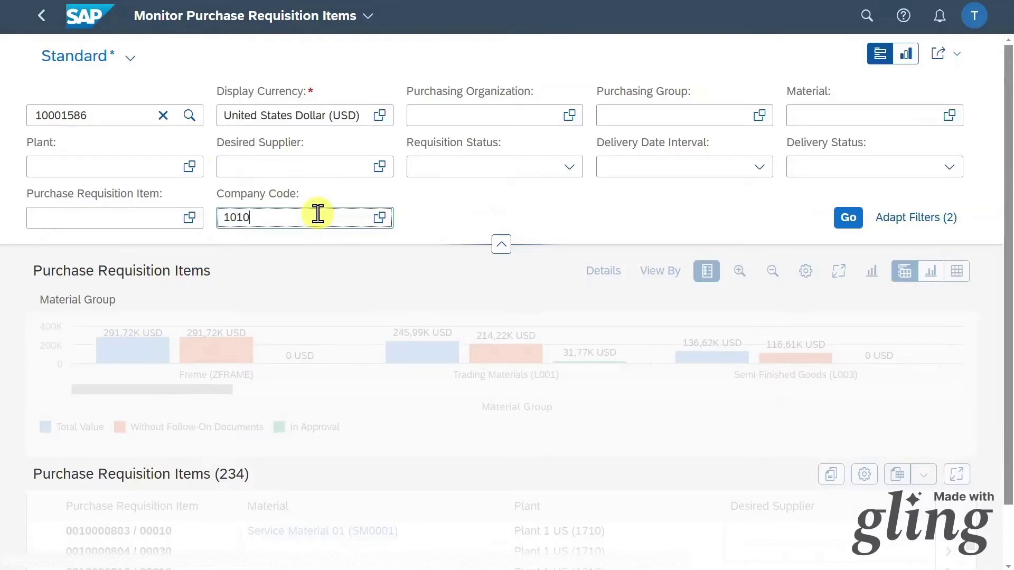
left_click(363, 114)
triple_click(364, 115)
type("European Euro (EUR)")
left_click(845, 218)
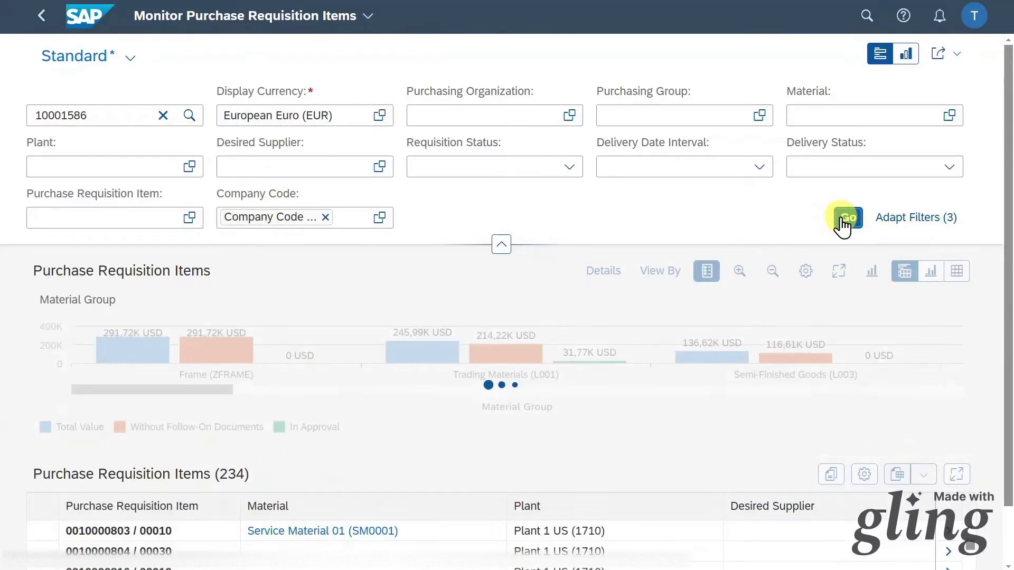
Step: Open item 10001586/00010, verify its Release Completed status, and return to the monitor
scroll(1007, 182, "down", 2)
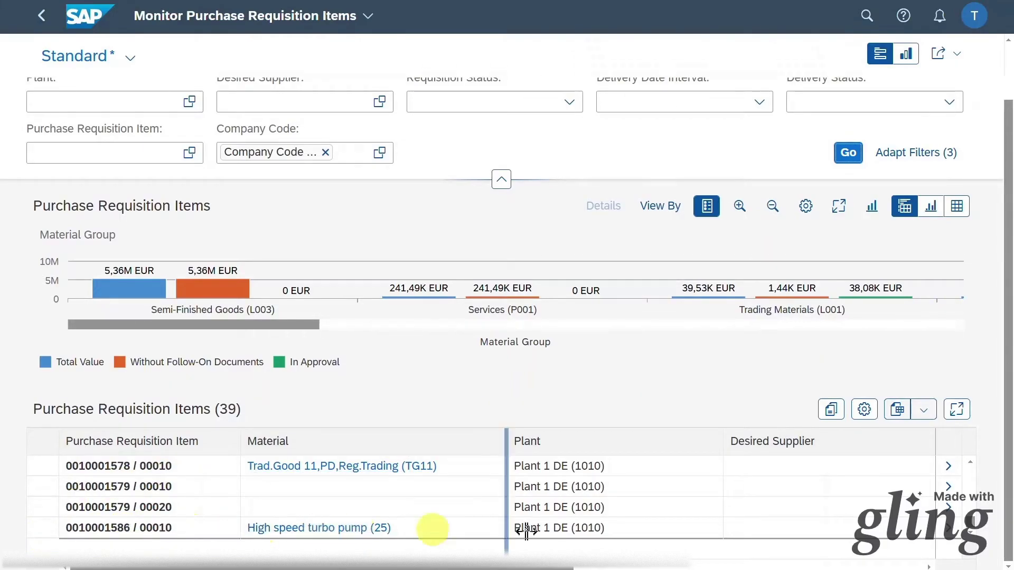
left_click(950, 532)
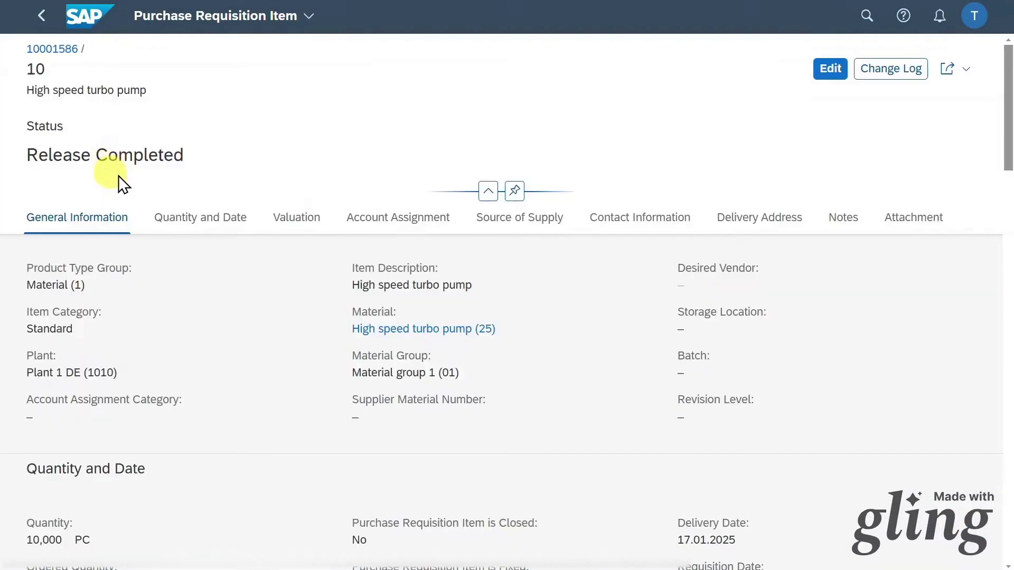
left_click_drag(25, 157, 189, 158)
left_click(160, 157)
left_click(41, 17)
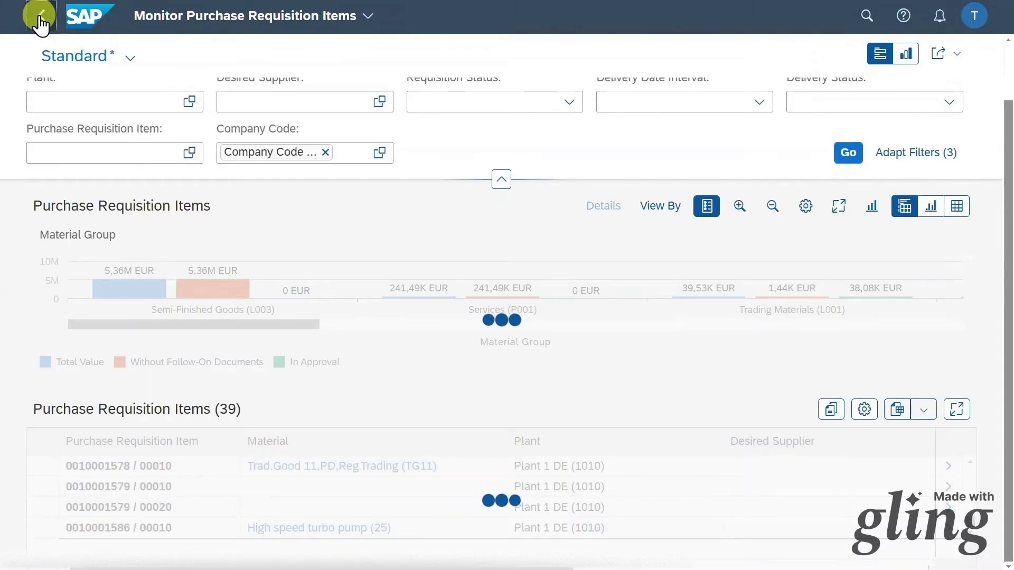
Step: Return home, open Process Purchase Requisitions, and open the user account options
left_click(40, 20)
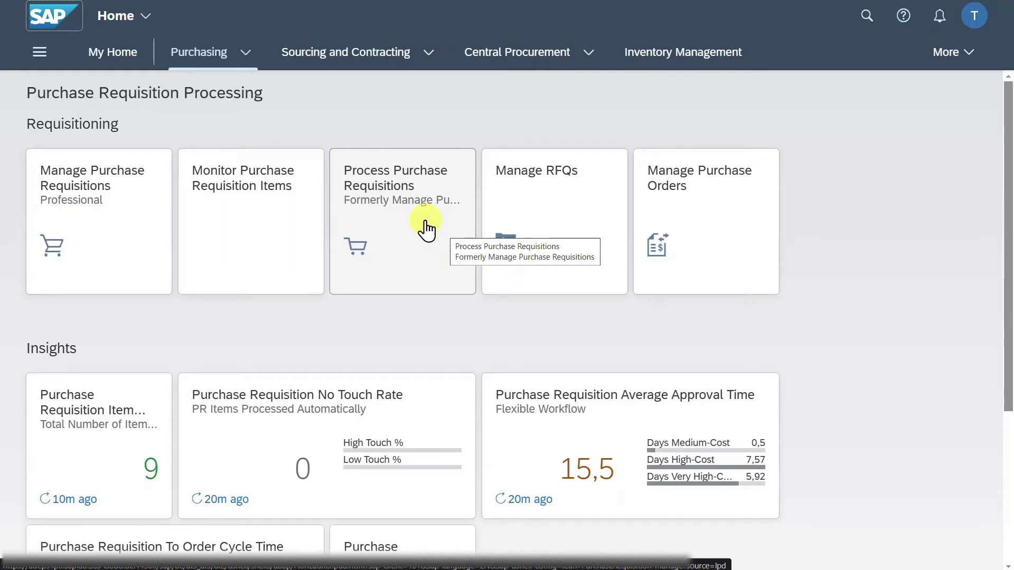
left_click(411, 235)
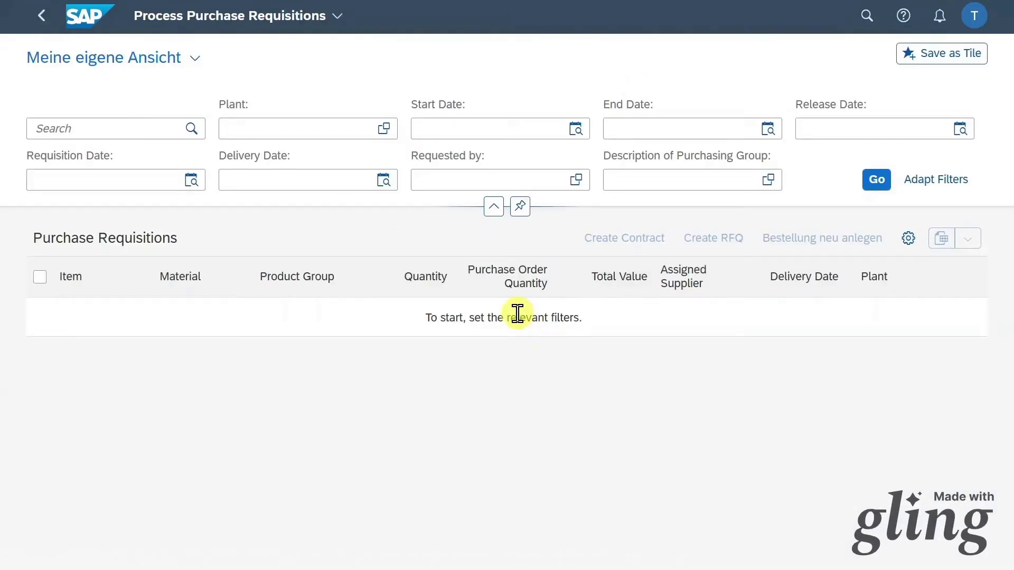
left_click(974, 24)
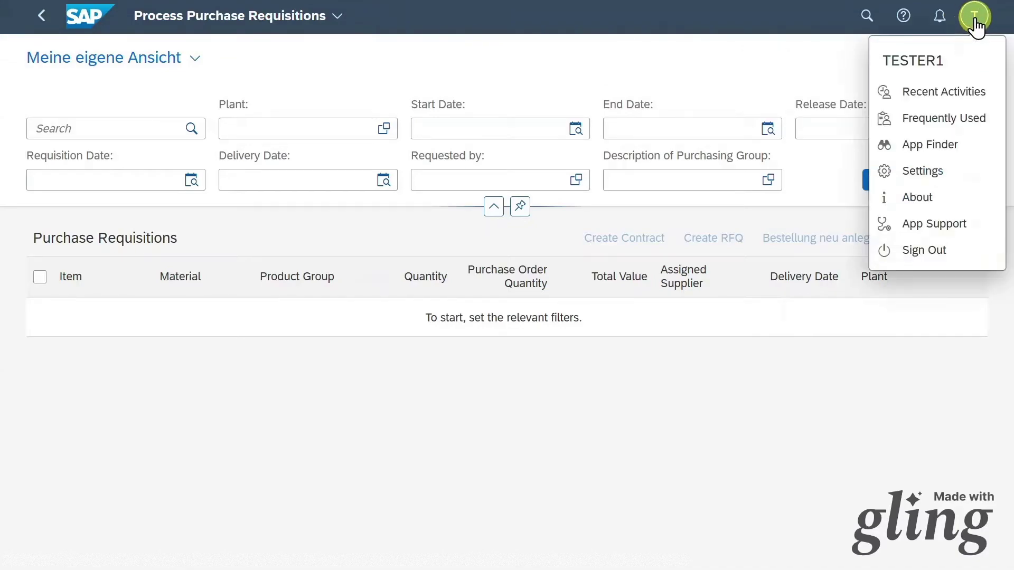
Step: Filter the requisition list to 10001586 and start a new RFQ from item 10001586/10
left_click(919, 197)
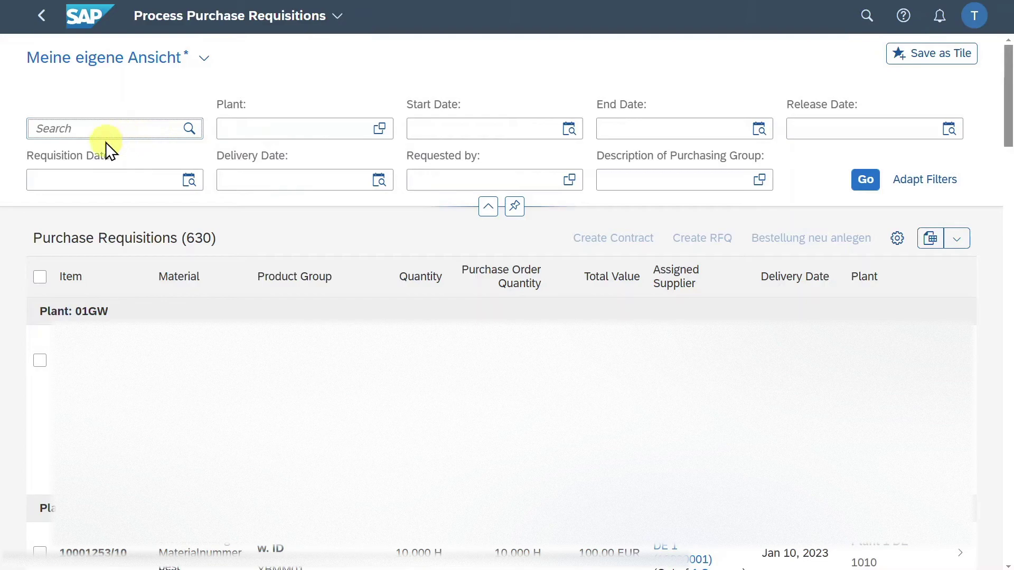
left_click(122, 134)
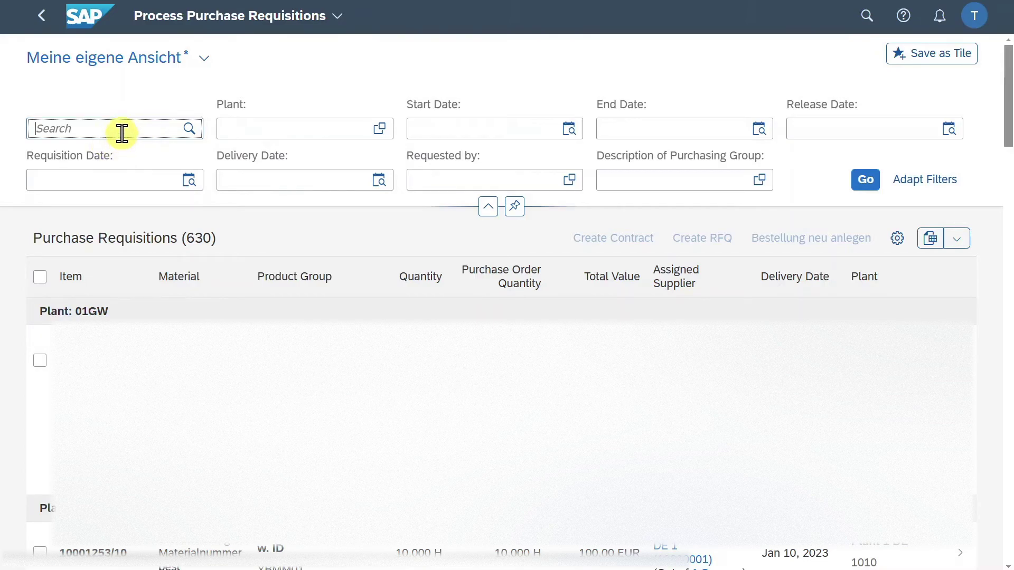
type("10001586")
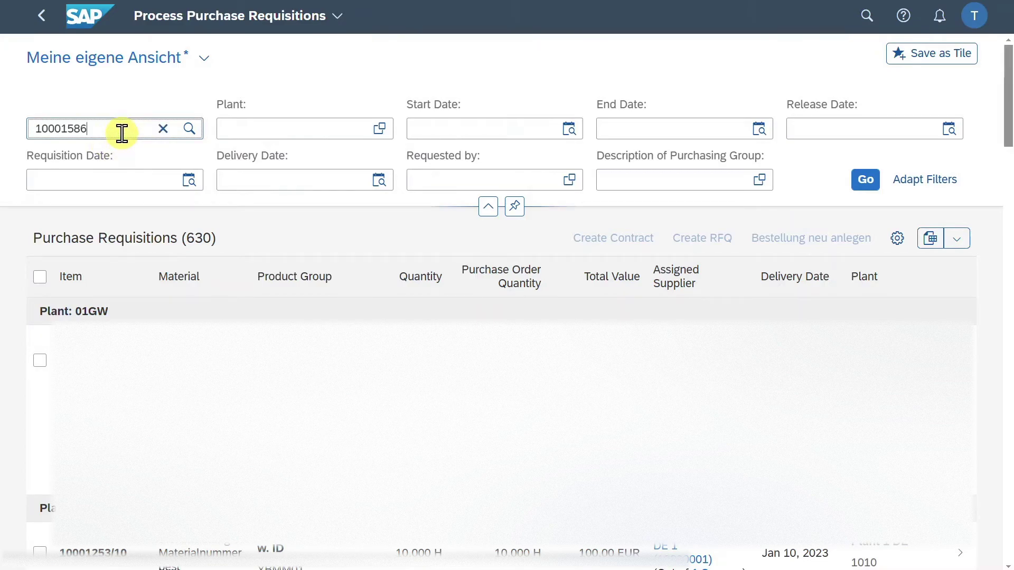
left_click(191, 131)
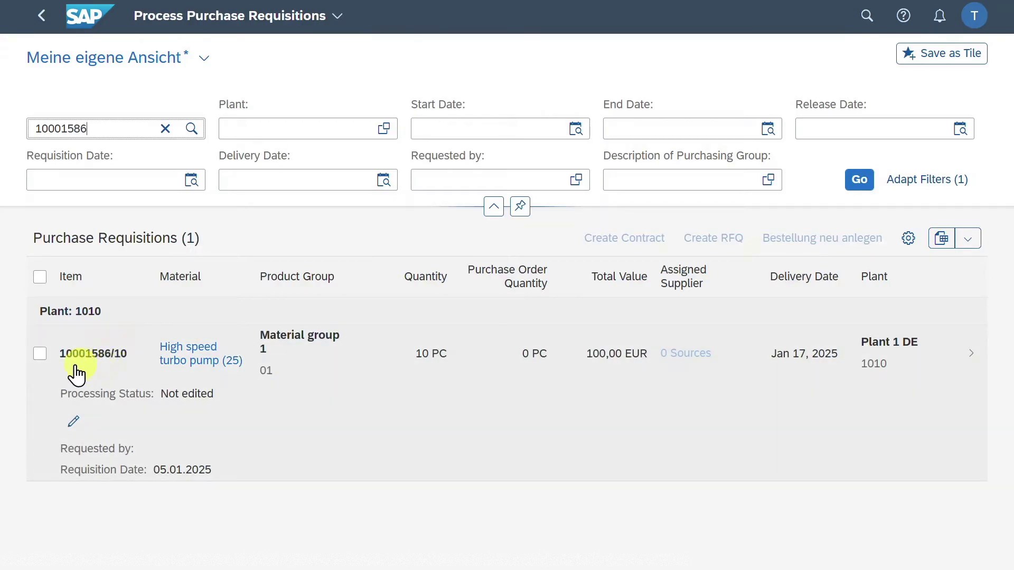
left_click(39, 354)
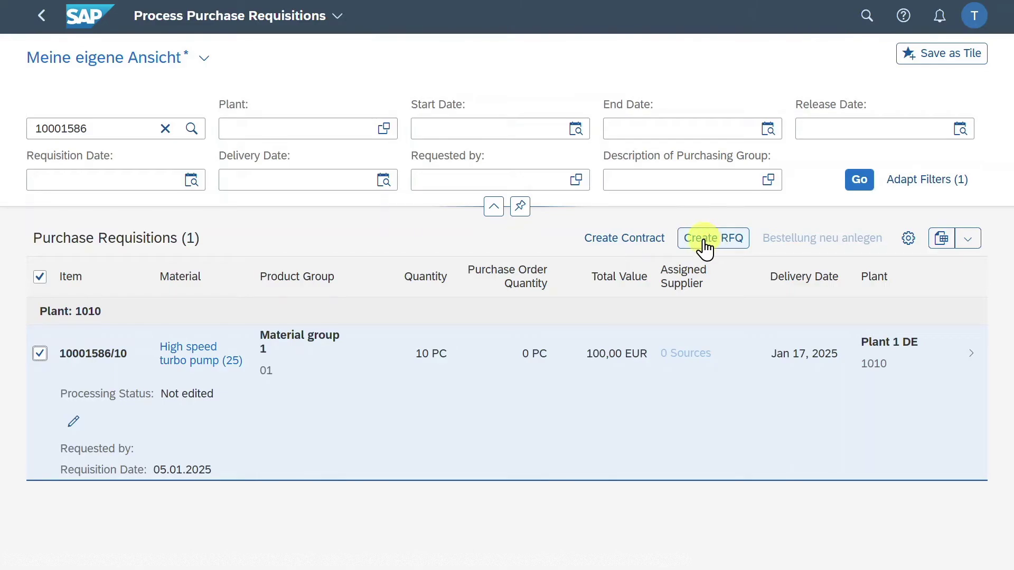
left_click(721, 239)
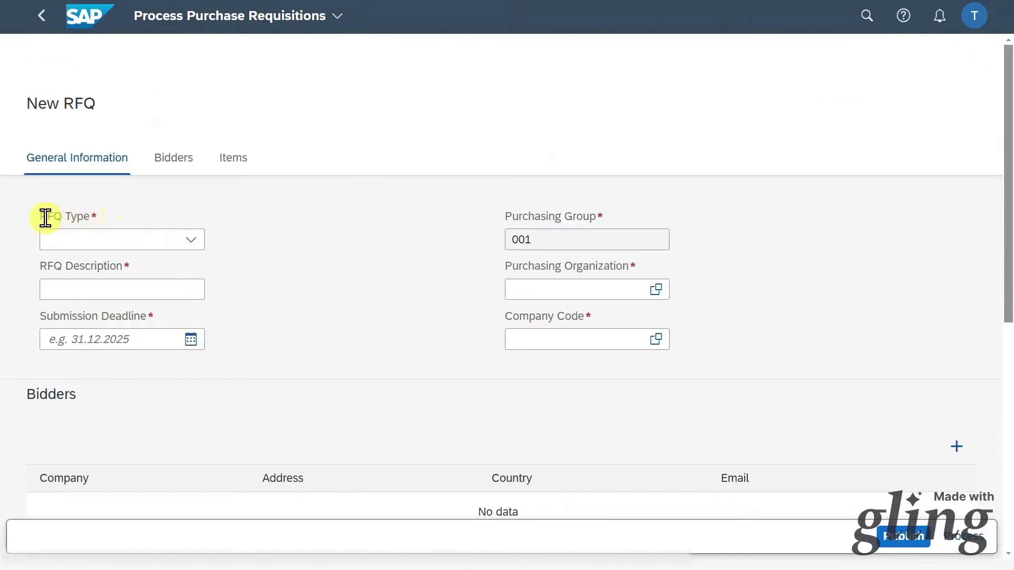
Step: Set RFQ type Int. Sourcing Req., description 'RFQ Pump' and deadline 10.01.2025
left_click(187, 243)
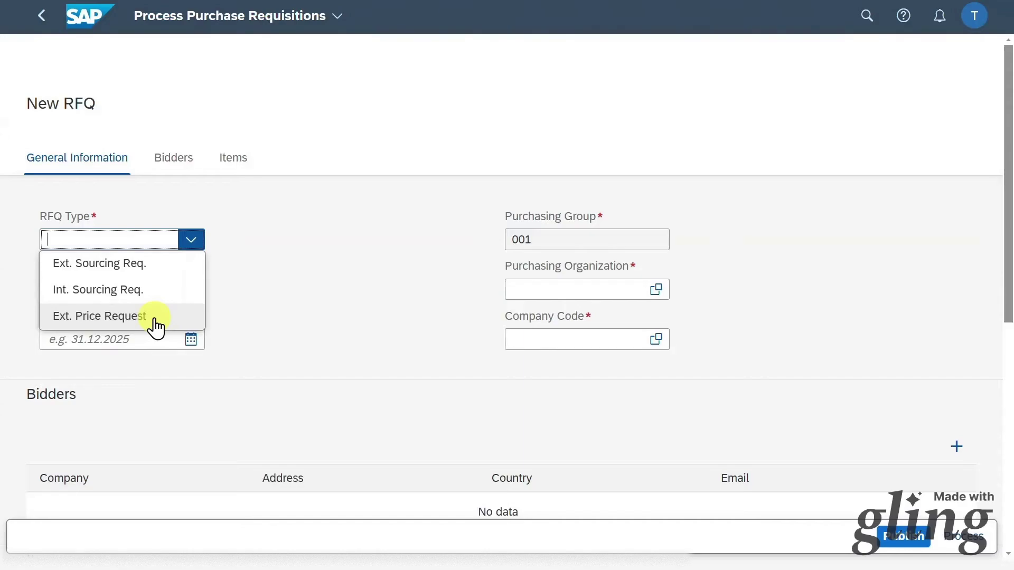
left_click(119, 299)
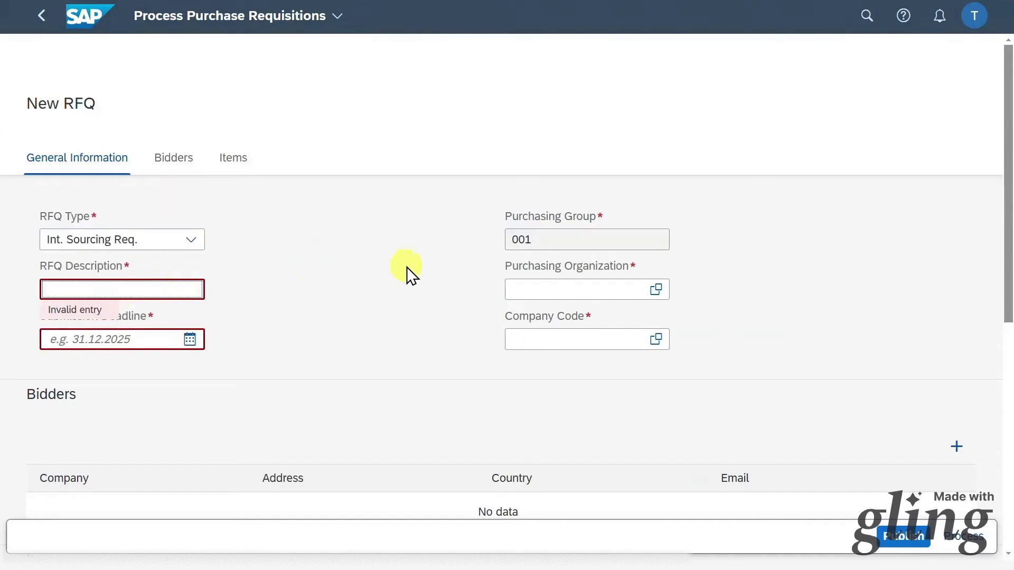
type("RFQ Pump")
key("Tab")
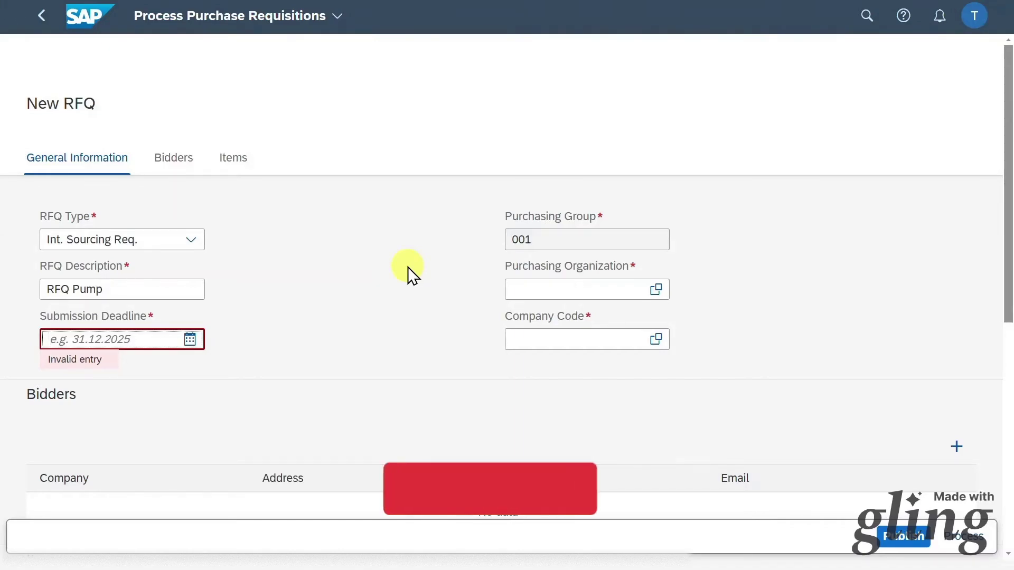
type("10.01.2025")
key("Tab")
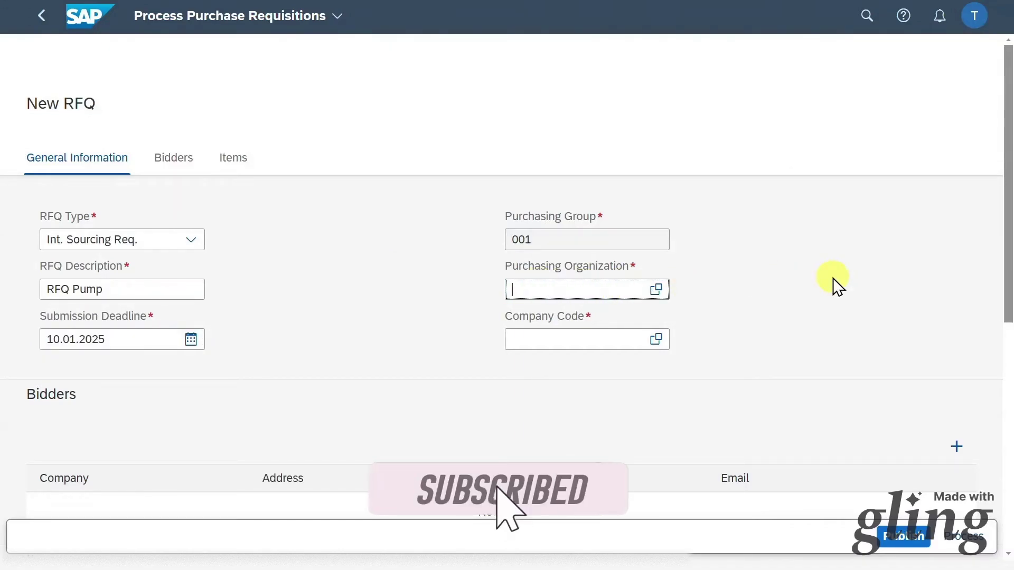
Step: Set purchasing organization 1010 from the suggestions, then go to Bidders
type("1010")
left_click(593, 338)
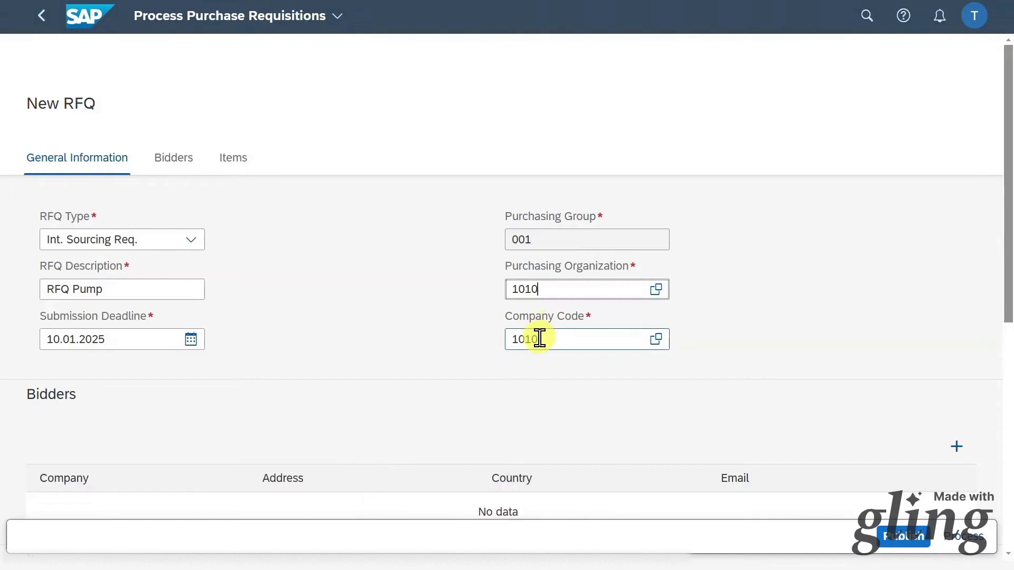
left_click(187, 158)
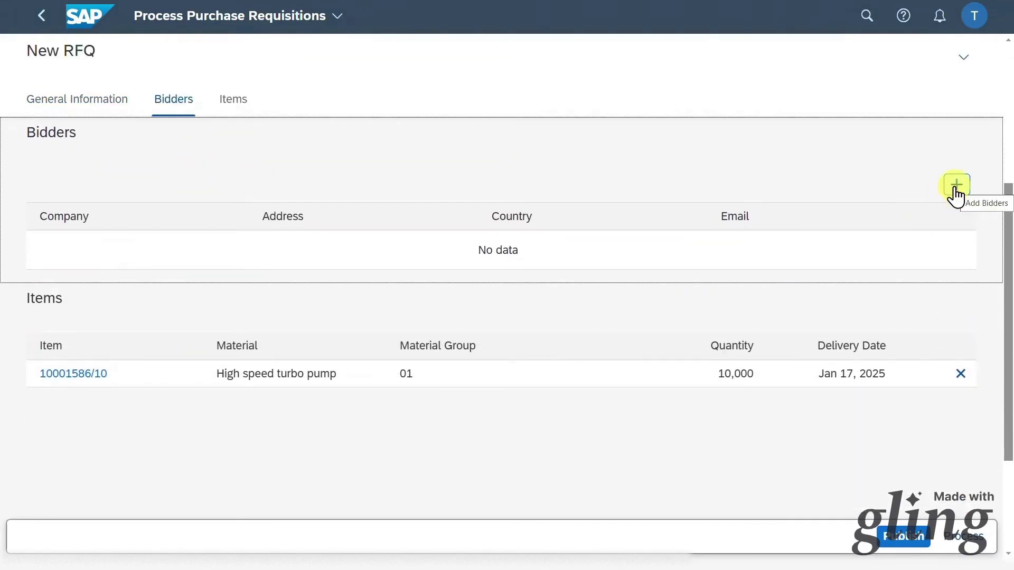
Step: Add suppliers Test Quota and Test Quota 2 as bidders
left_click(956, 186)
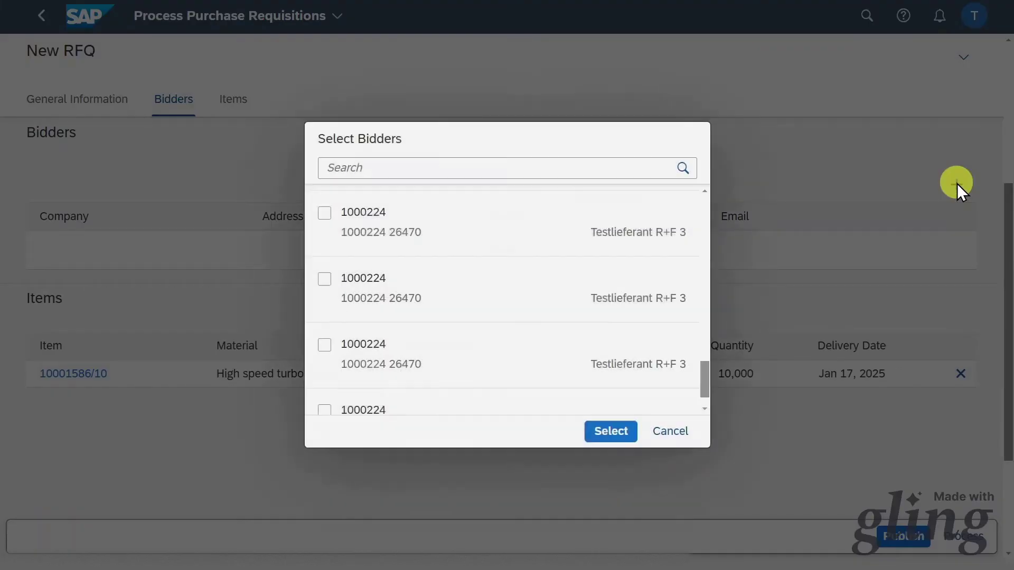
left_click(324, 214)
left_click(324, 279)
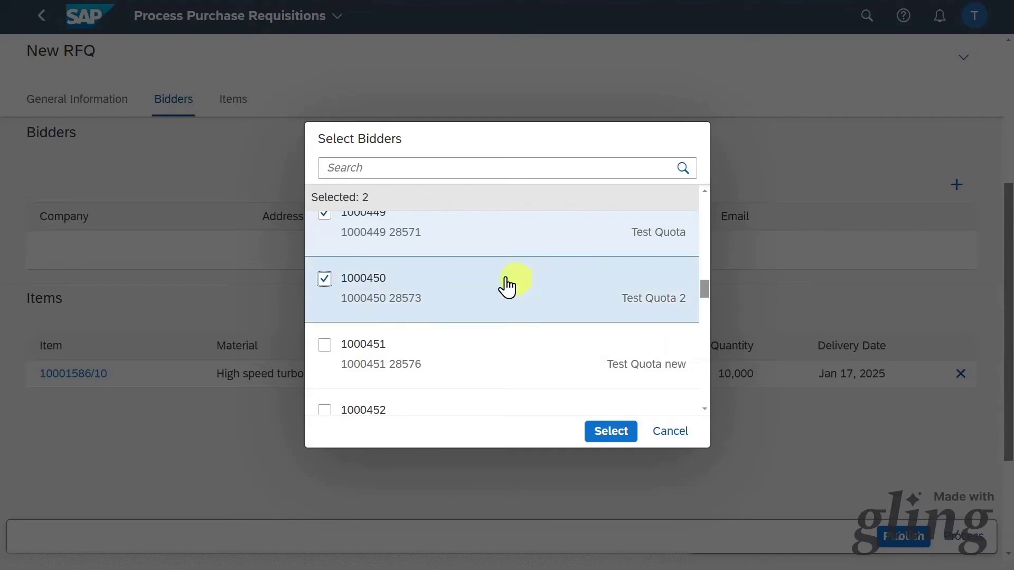
left_click(621, 431)
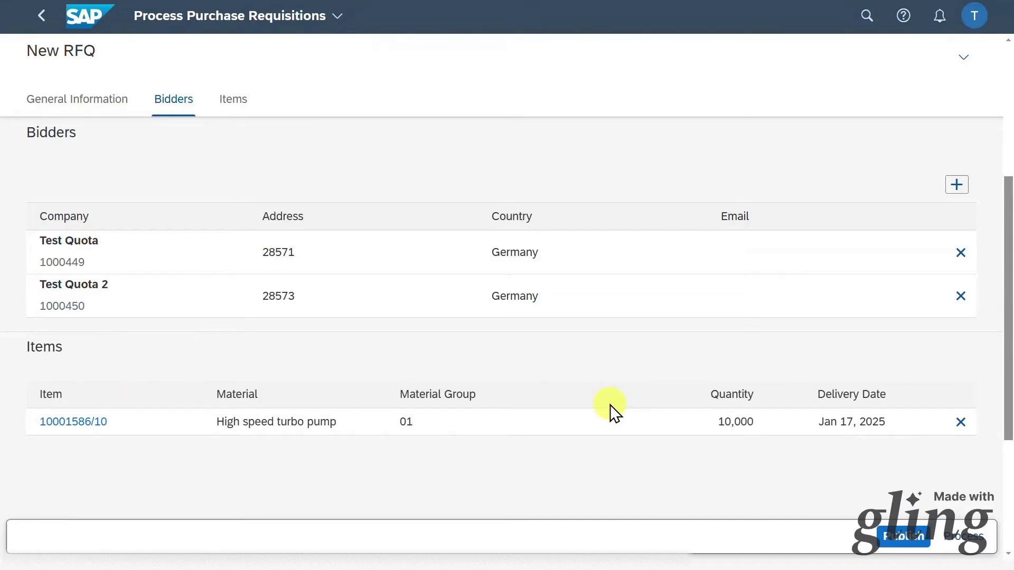
Step: Publish the RFQ and dismiss the success message
left_click(230, 102)
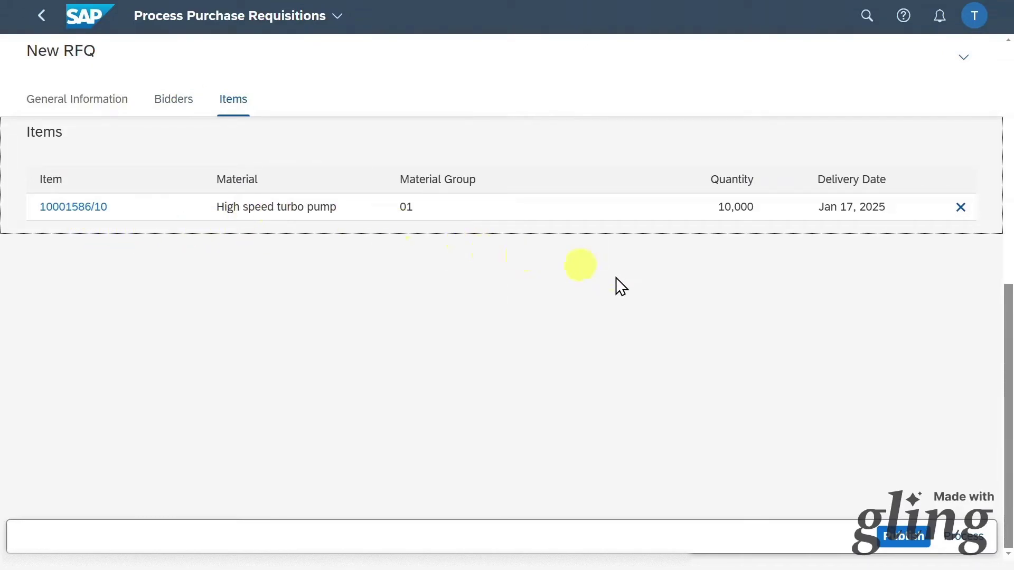
left_click(894, 540)
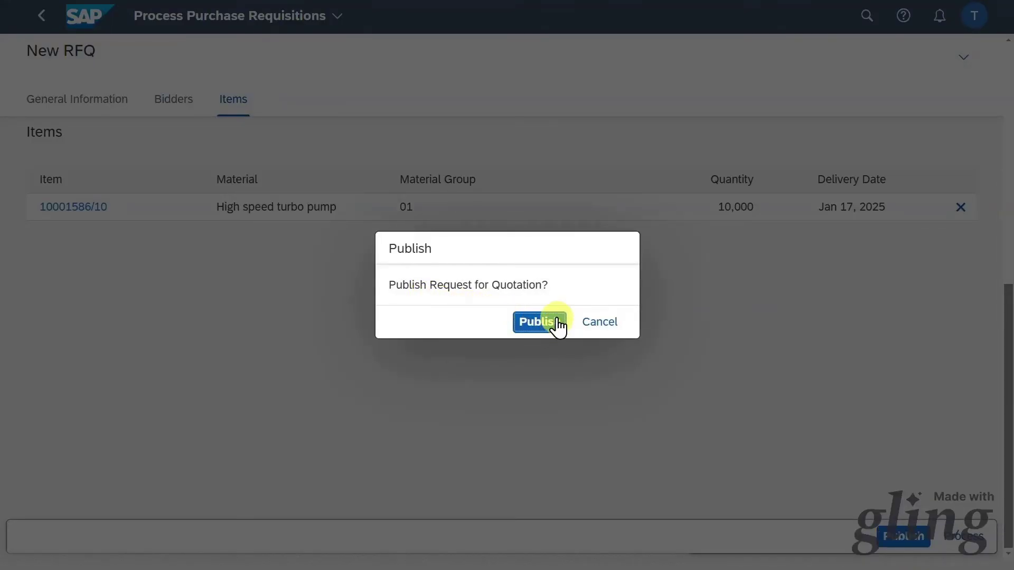
left_click(538, 333)
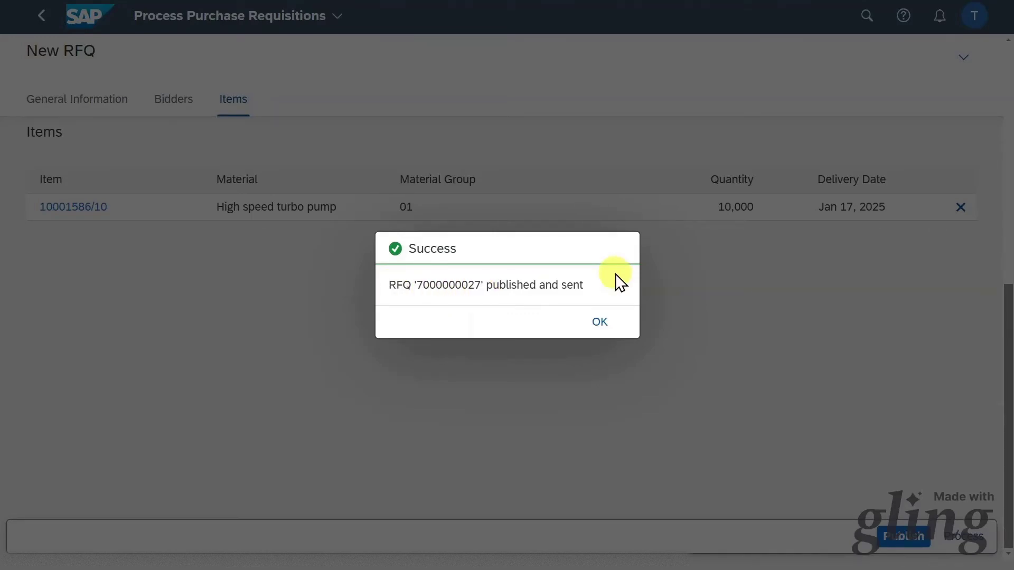
left_click(599, 332)
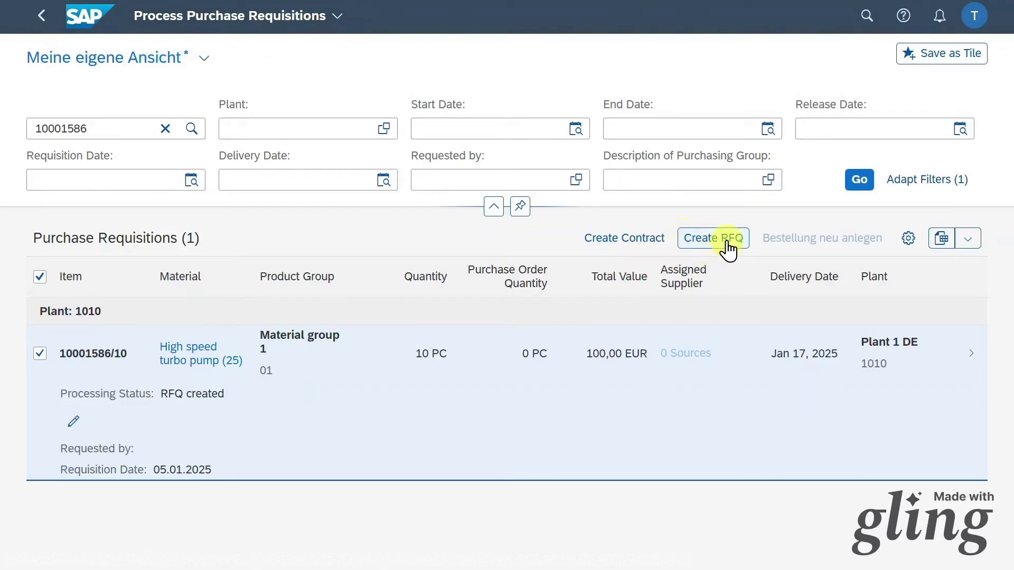
Step: Open the Manage RFQs app from Home and check its app ID F2049
left_click(50, 20)
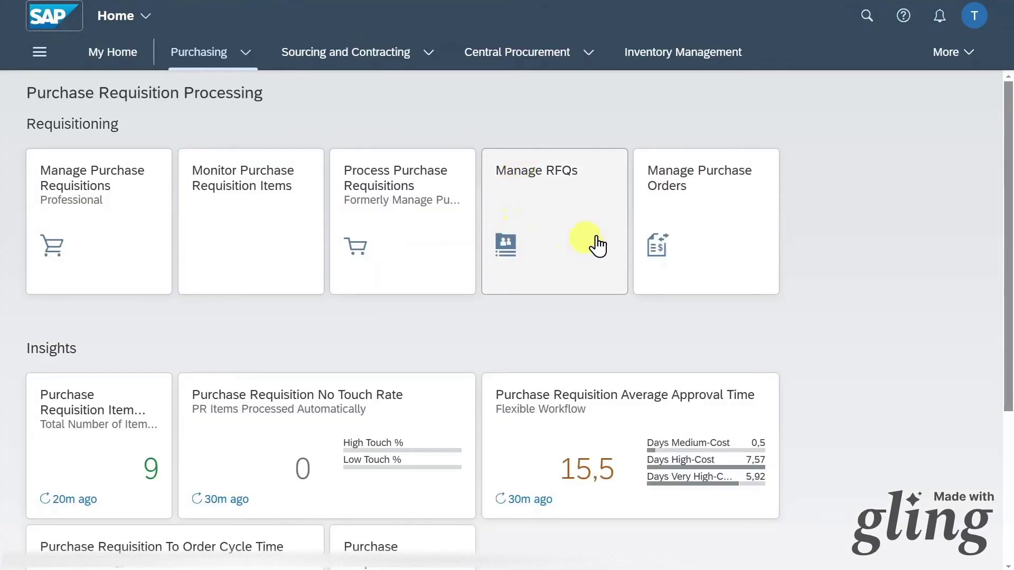
left_click(571, 202)
left_click(547, 241)
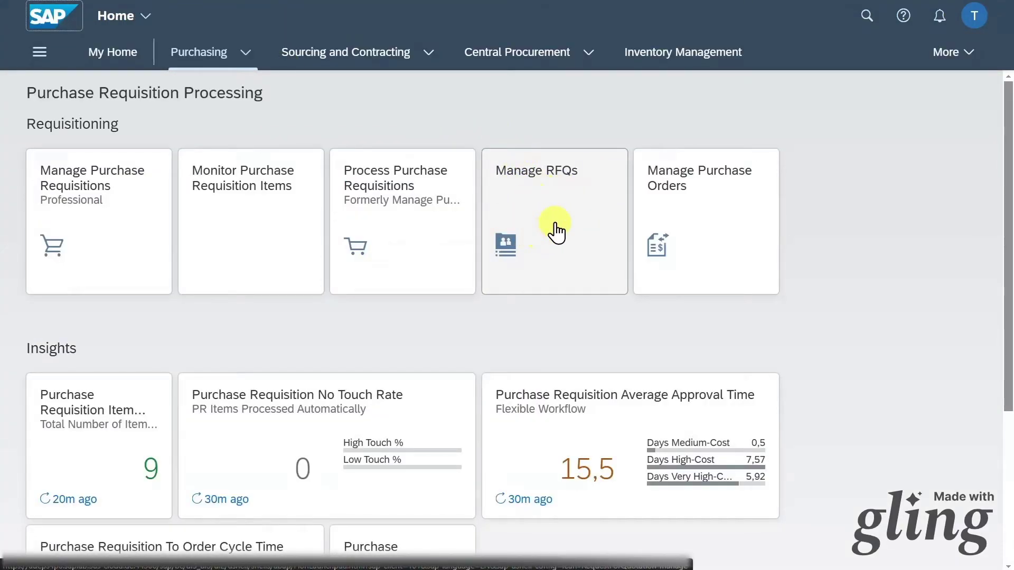
left_click(972, 21)
left_click(255, 166)
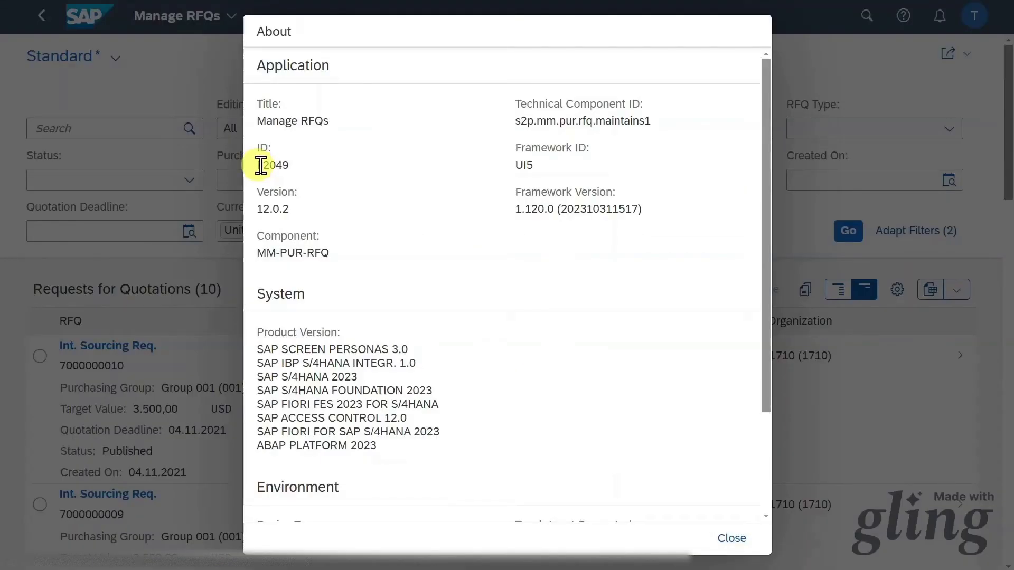
left_click_drag(261, 165, 294, 163)
key("Escape")
left_click(141, 122)
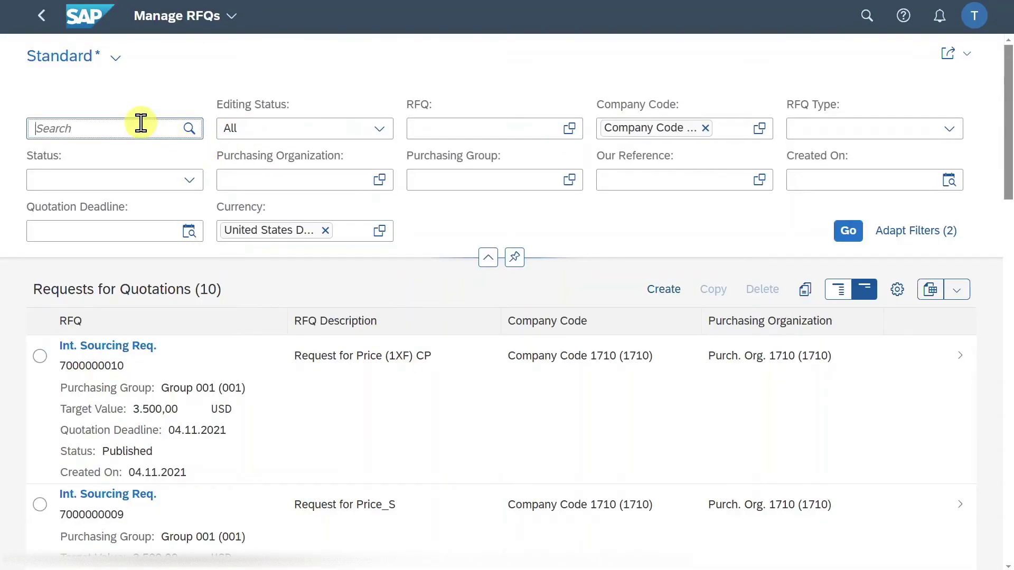
key("ctrl+v")
key("Return")
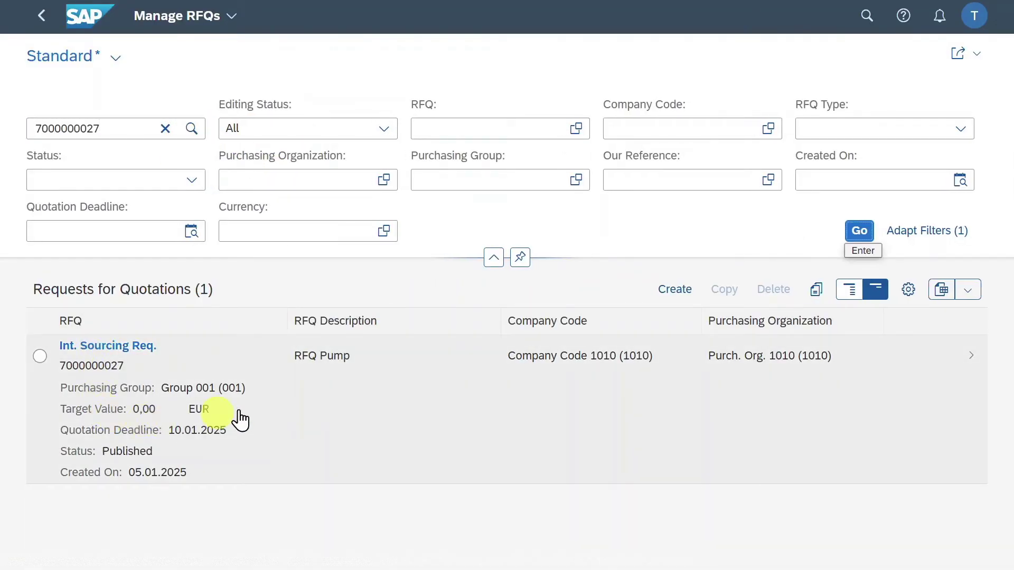
left_click(40, 359)
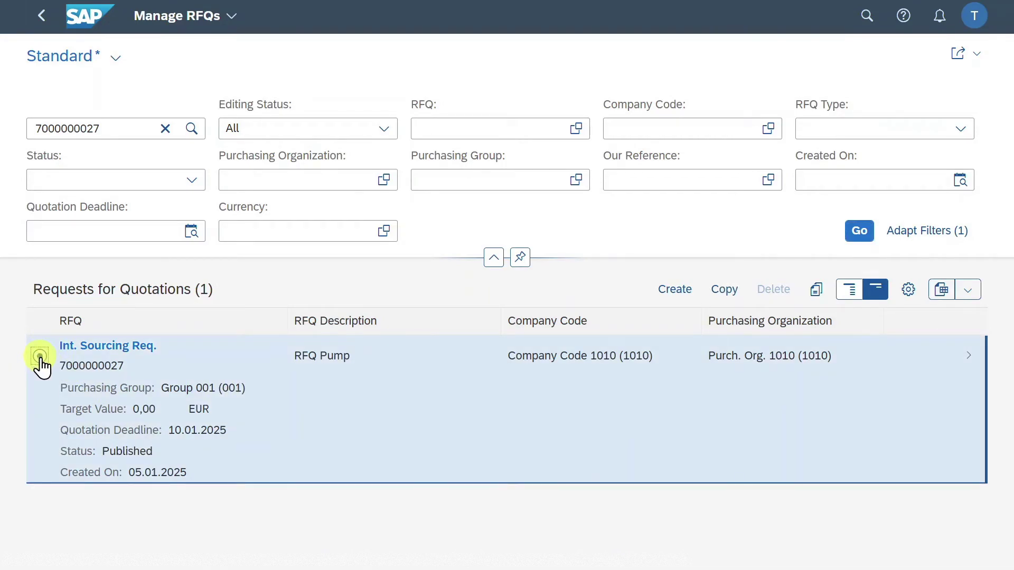
left_click(966, 359)
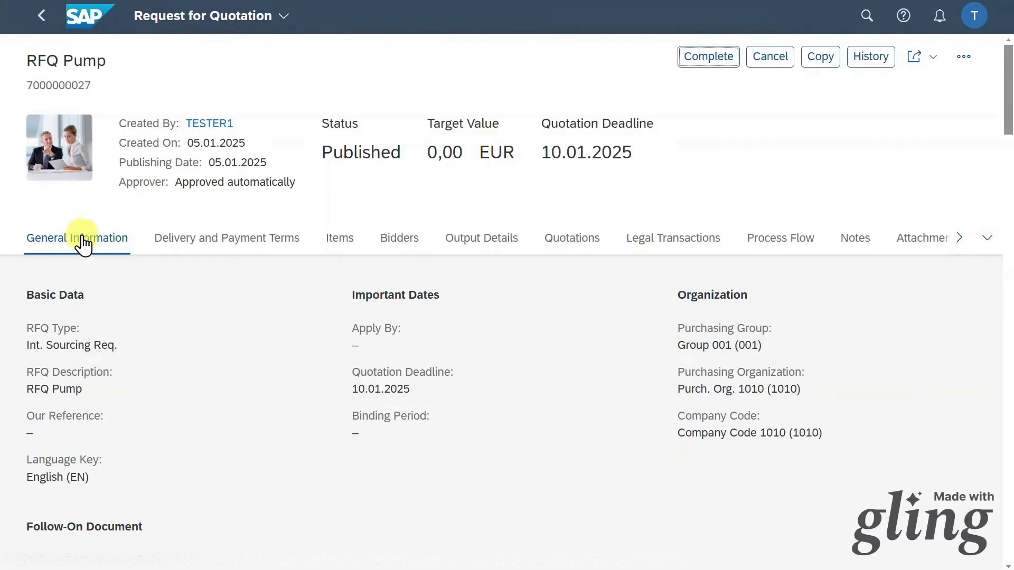
Step: Review RFQ Pump's payment terms, items and bidders, then select Test Quota
left_click(228, 240)
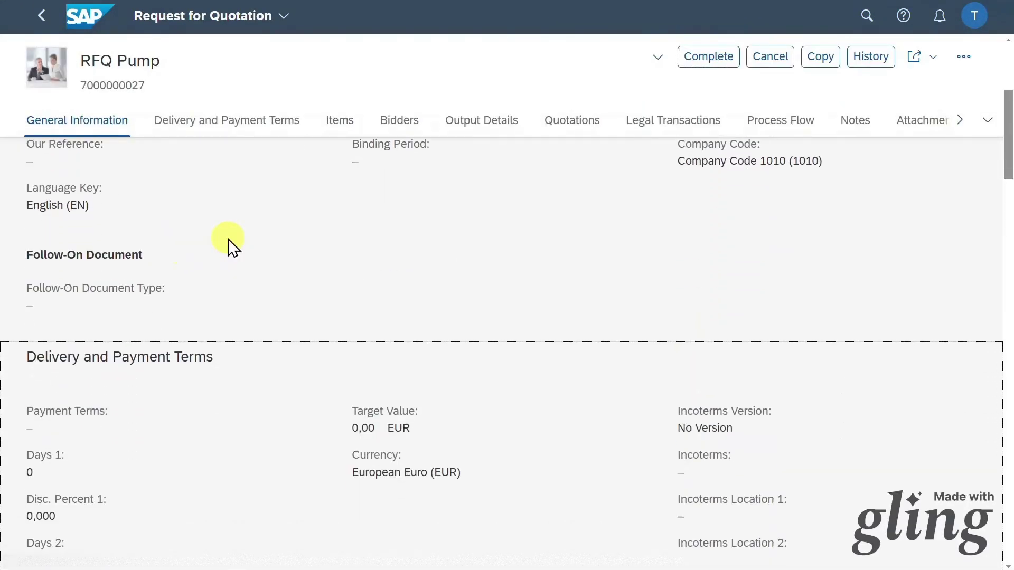
left_click(252, 127)
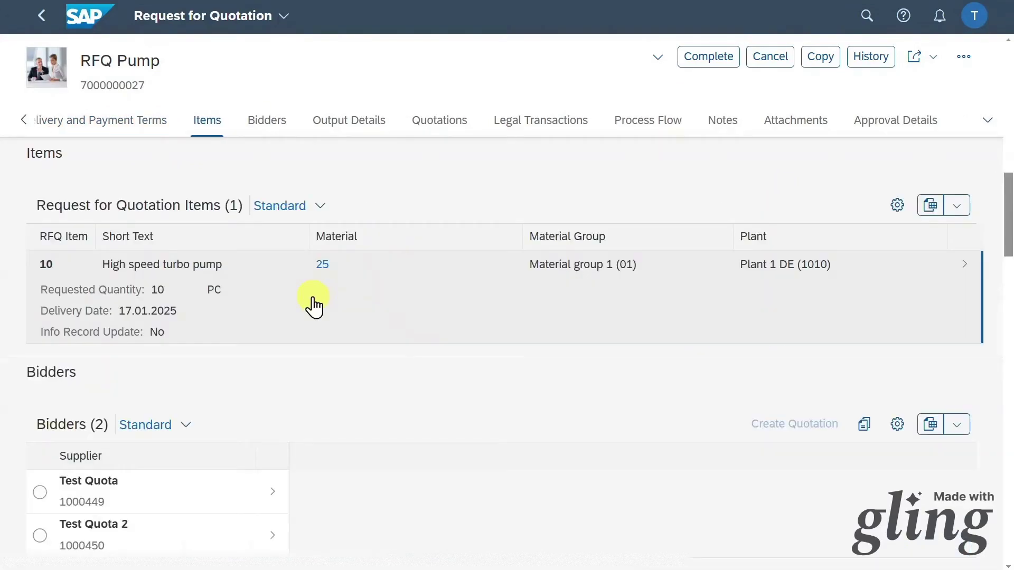
left_click(268, 127)
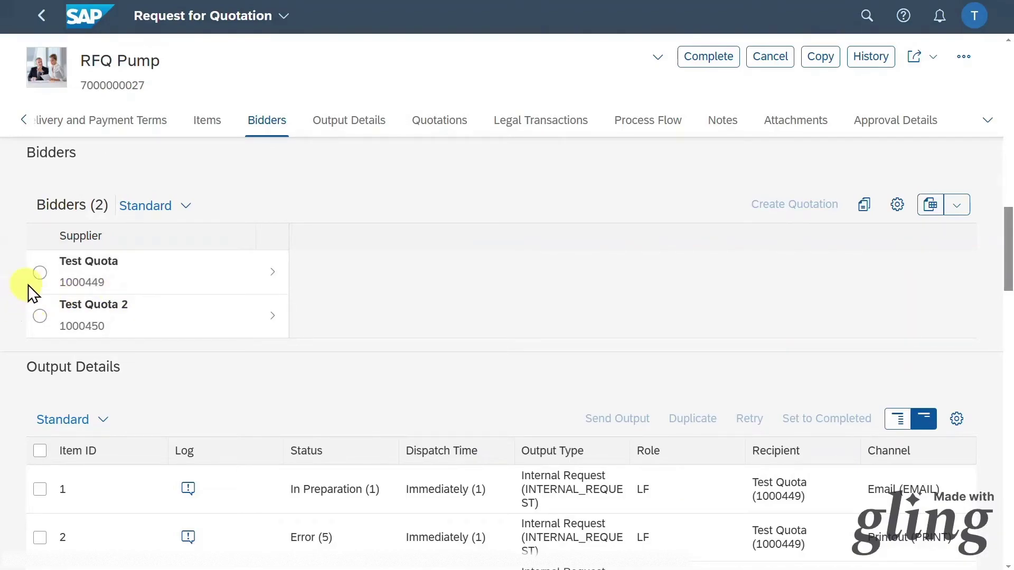
left_click(40, 273)
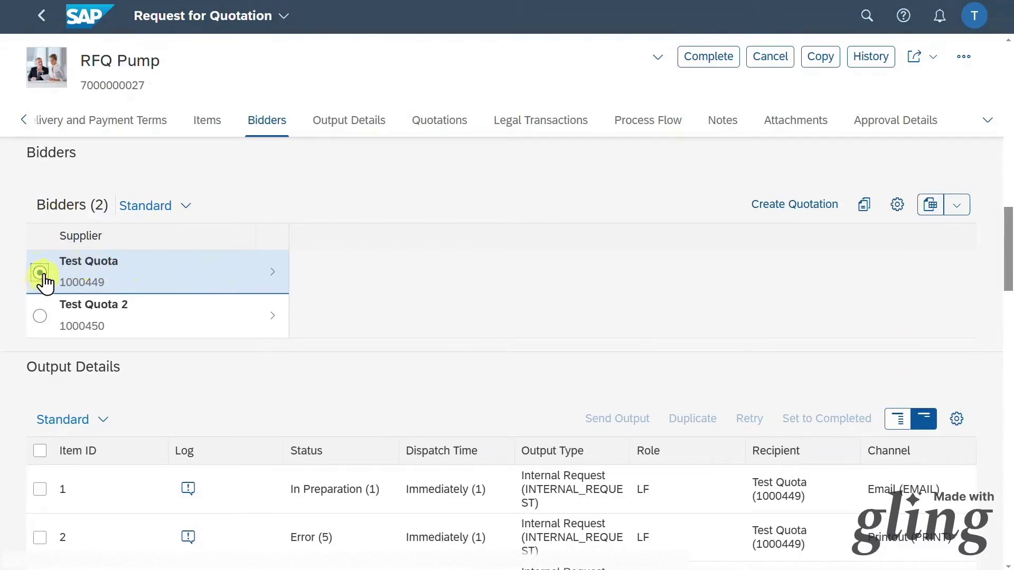
Step: Start Test Quota's quotation with follow-on type Standard PO and submission date 10.01.2025
left_click(794, 211)
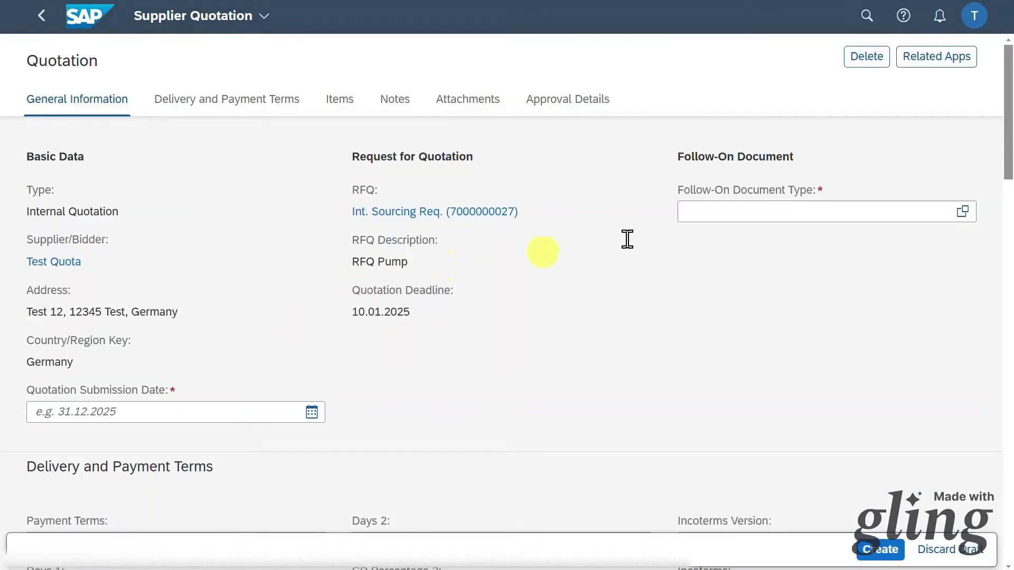
left_click(749, 207)
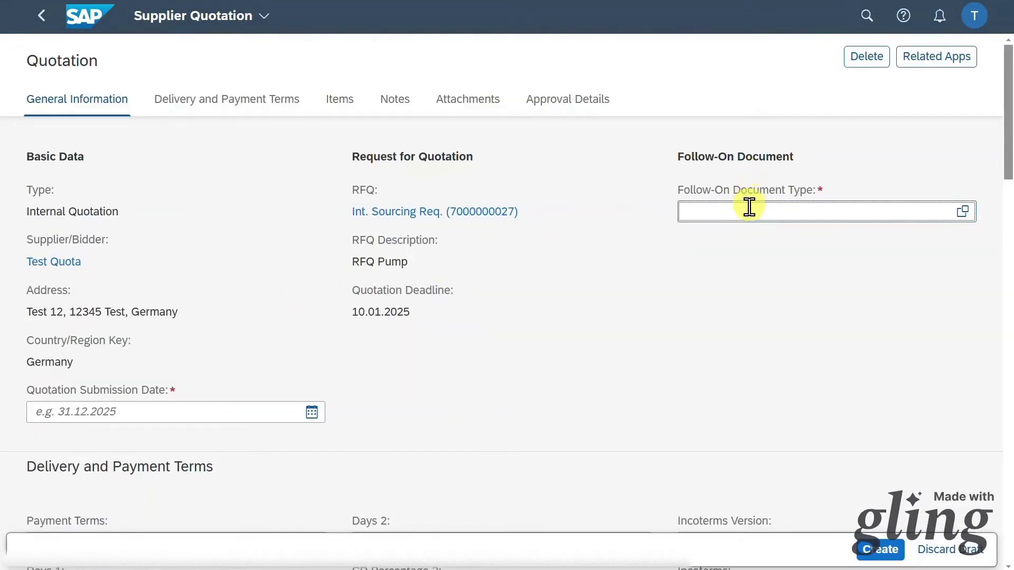
left_click(771, 215)
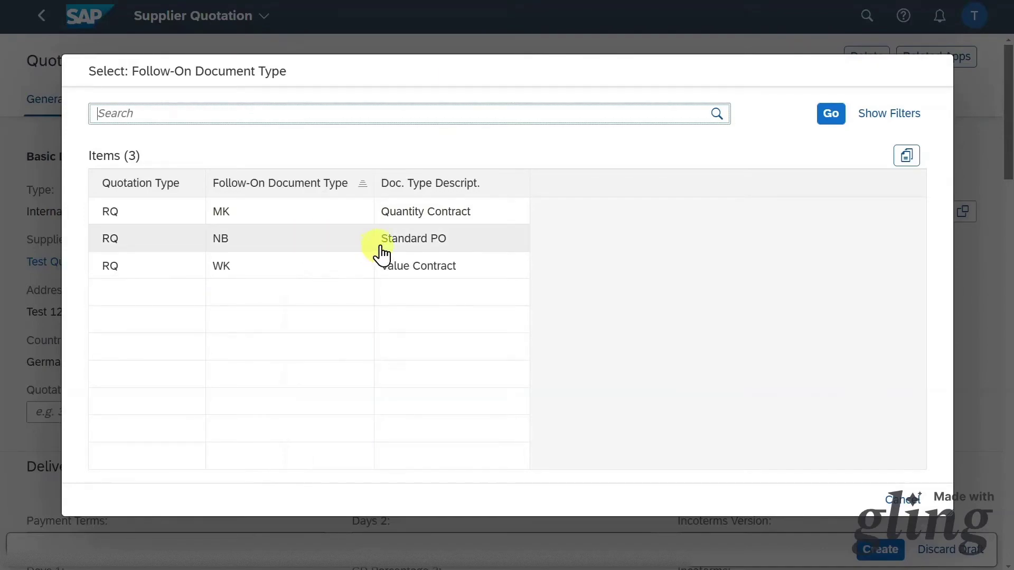
left_click(356, 242)
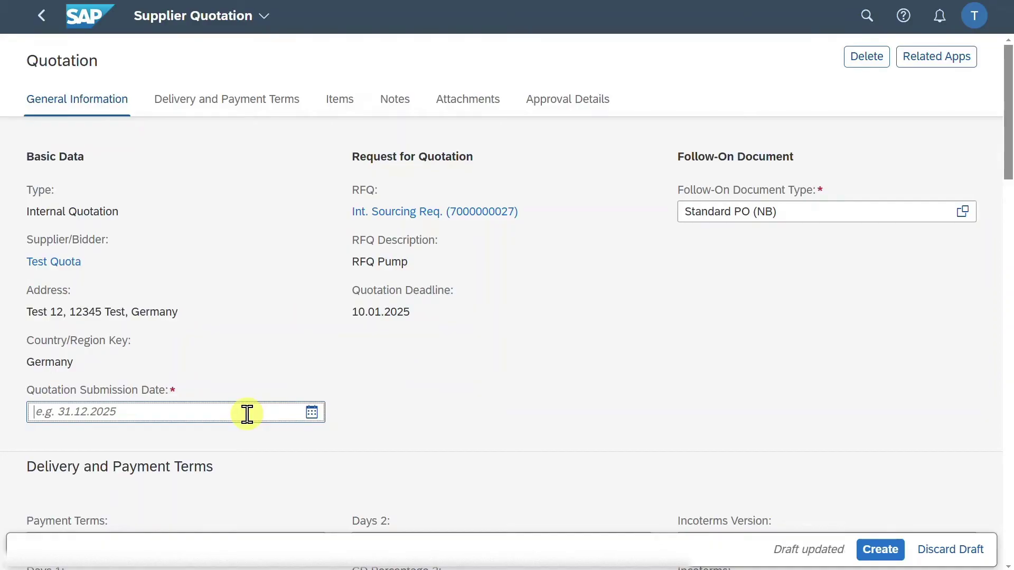
left_click(311, 413)
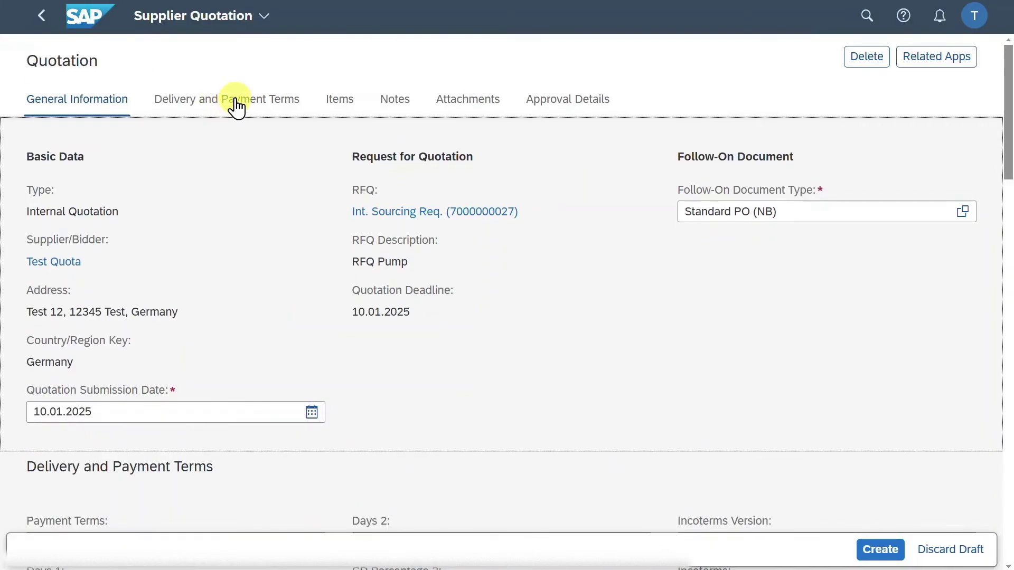
Step: Enter net order price 8, create the quotation, and go back to RFQ Pump
left_click(231, 101)
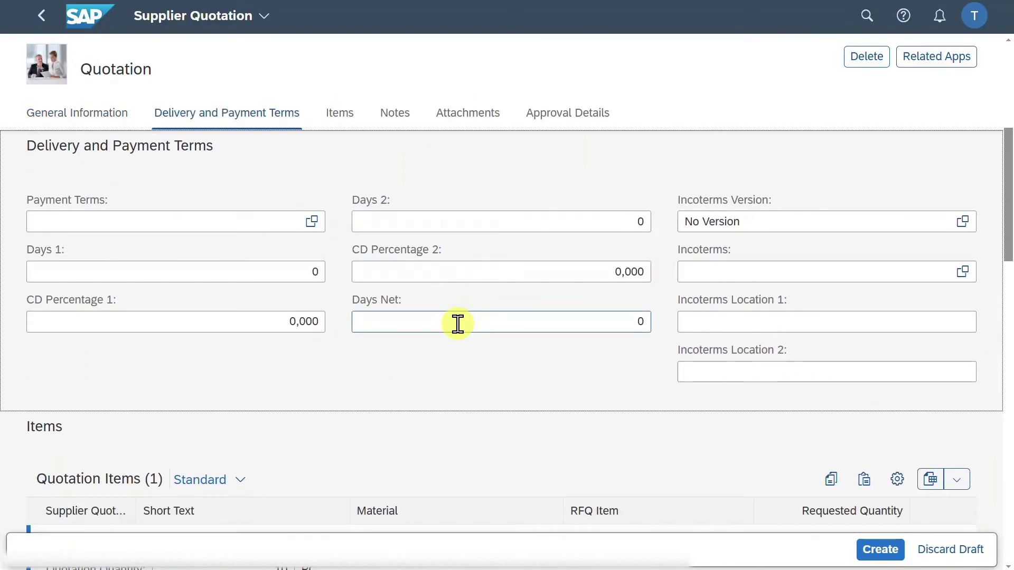
left_click(338, 120)
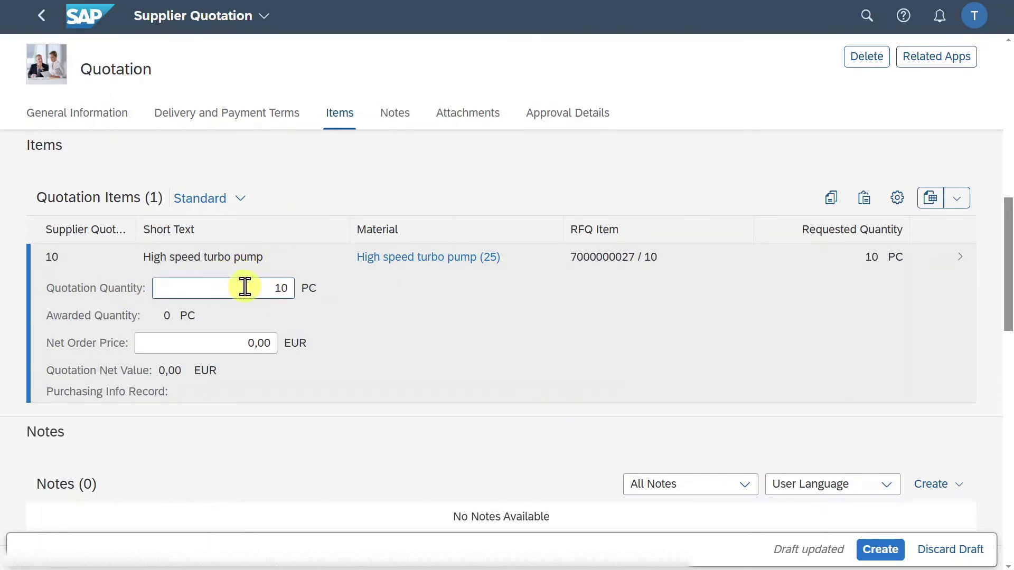
left_click(240, 343)
left_click(239, 343)
type("8")
left_click(401, 114)
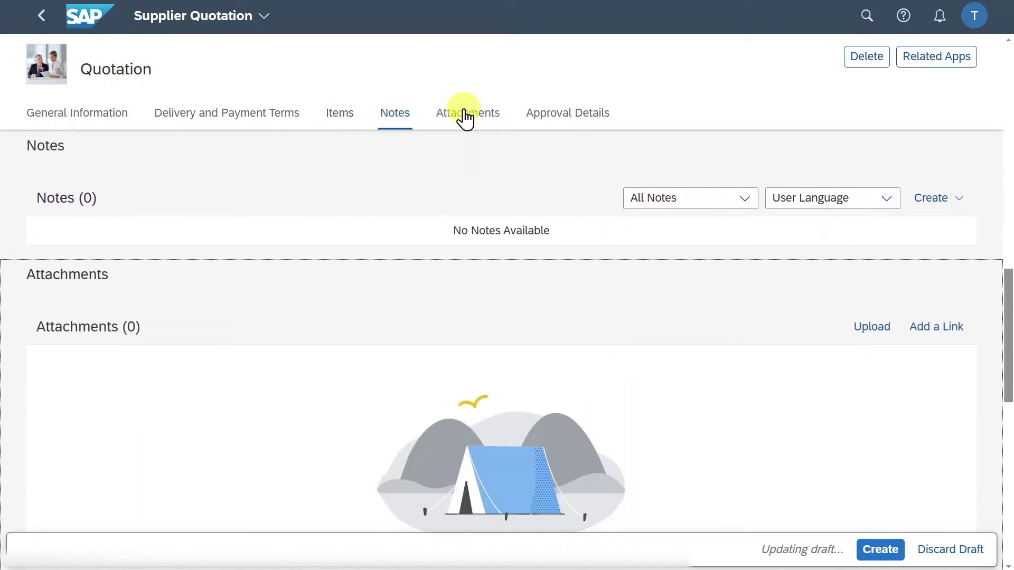
left_click(465, 116)
left_click(548, 117)
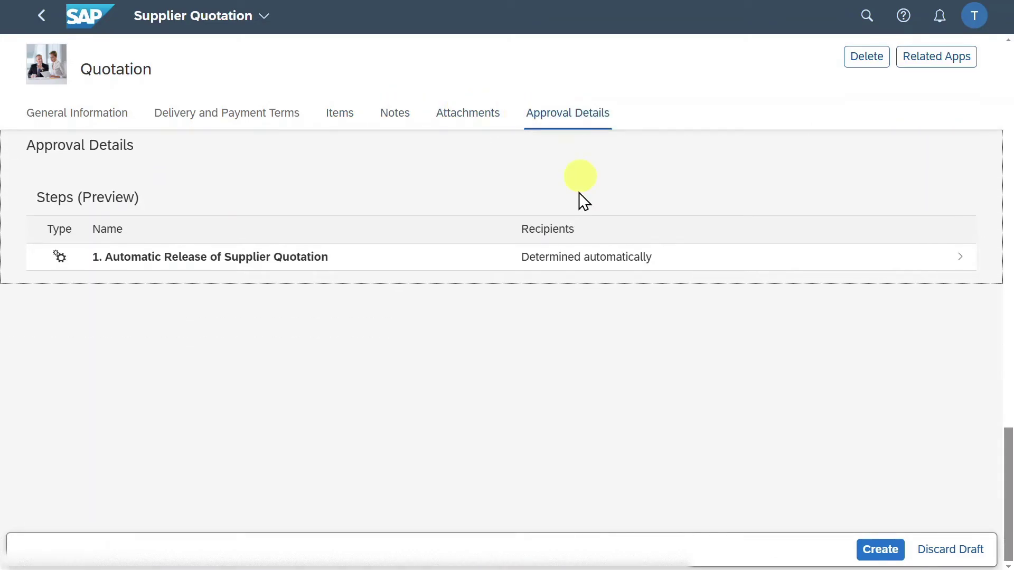
left_click(879, 550)
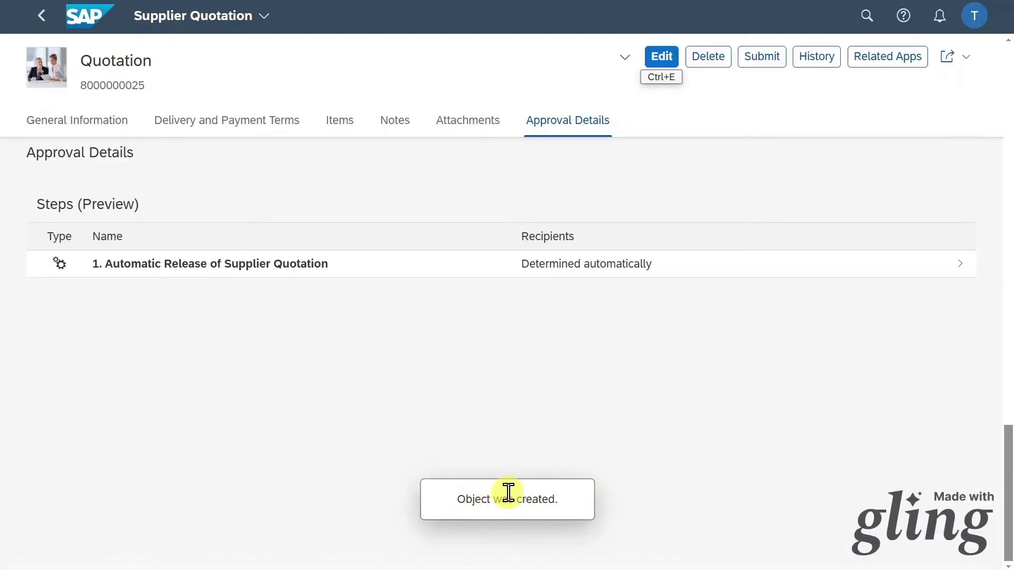
left_click(42, 15)
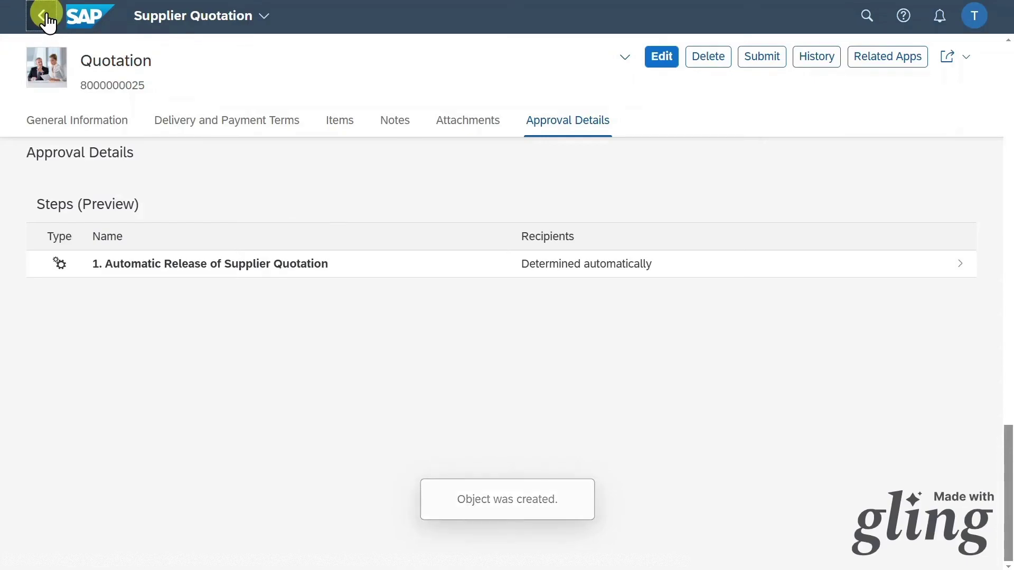
Step: Start a quotation for Test Quota 2 with follow-on type Standard PO (NB)
left_click(398, 122)
left_click(40, 315)
left_click(800, 205)
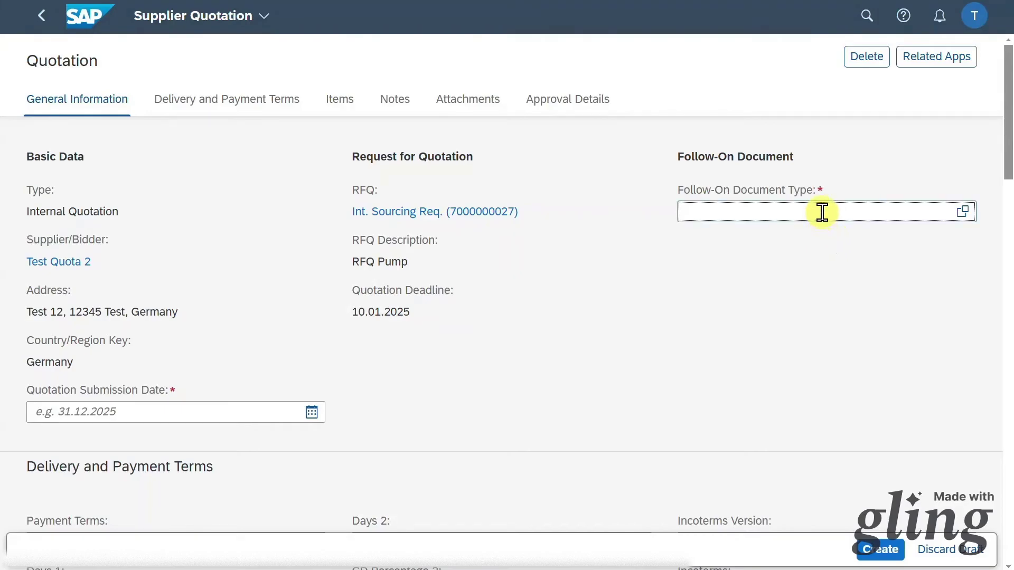
left_click(822, 211)
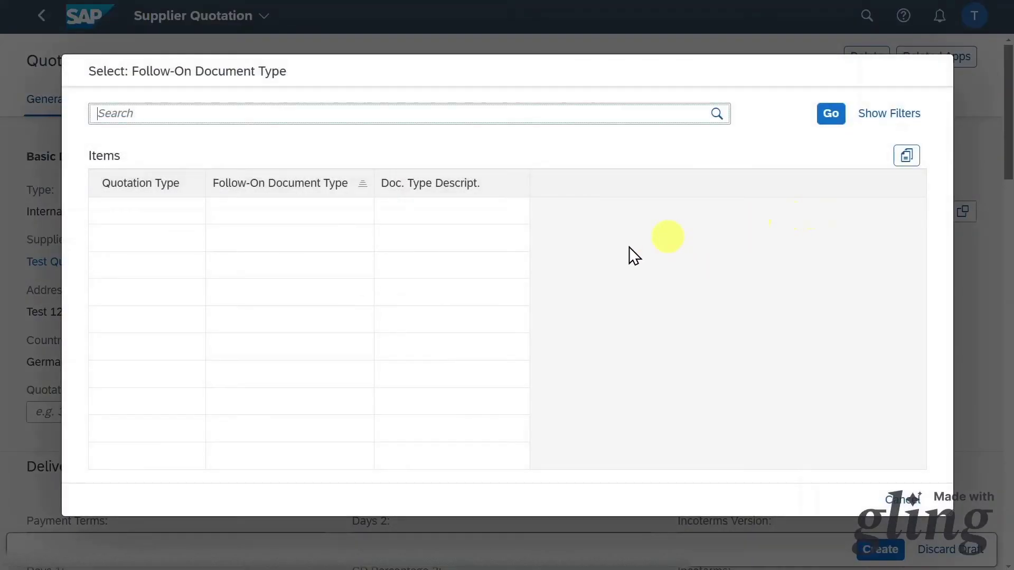
left_click(312, 240)
Step: Set submission date 10.01.2025 and net order price 9, then create the quotation
left_click(311, 411)
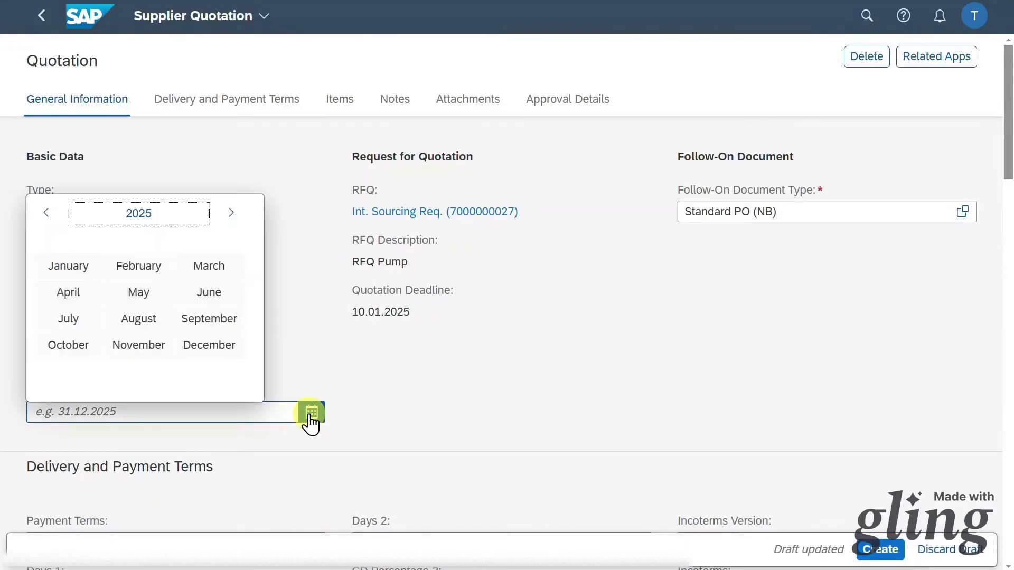
left_click(68, 264)
left_click(204, 290)
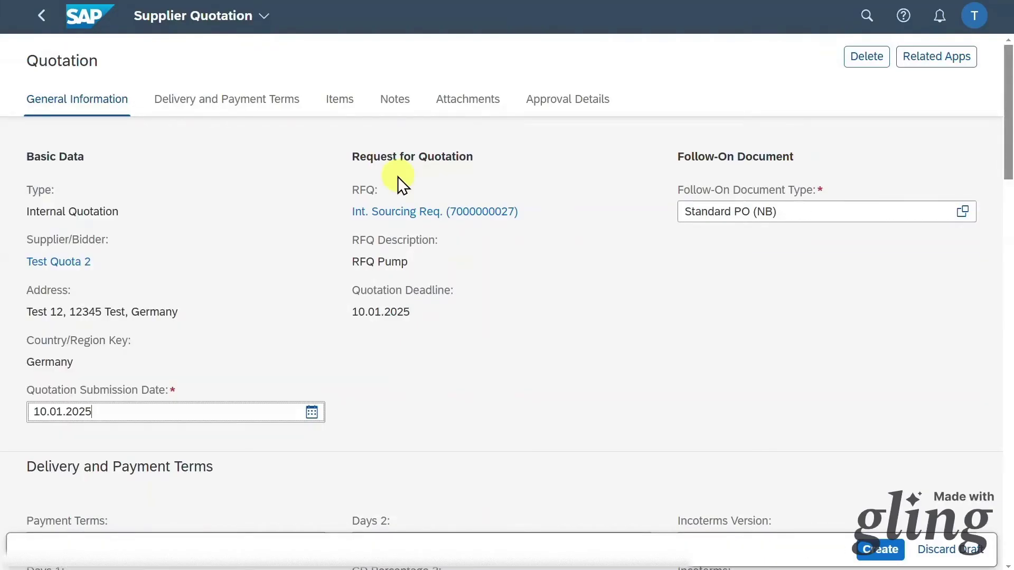
left_click(332, 106)
left_click(231, 342)
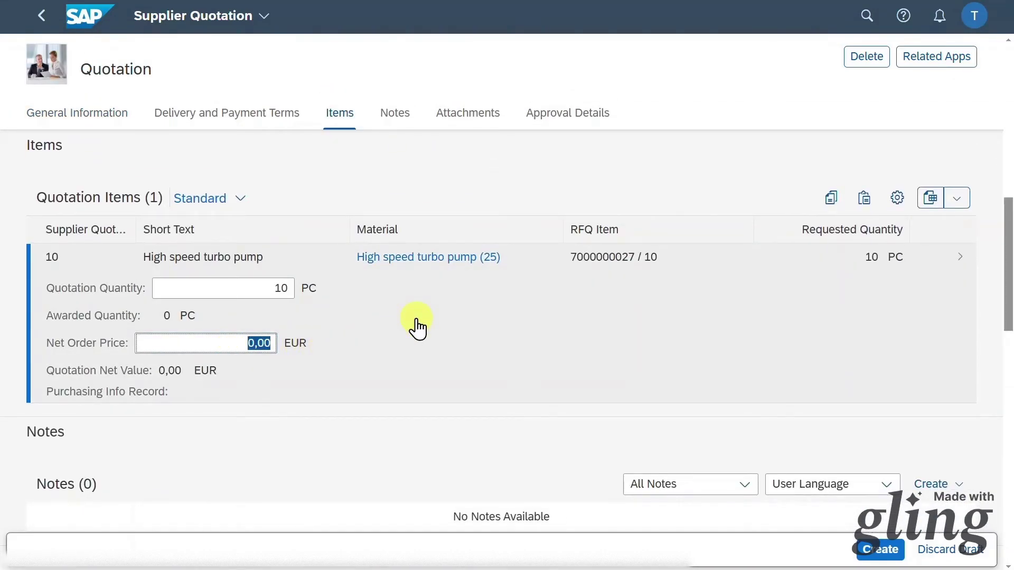
type("9")
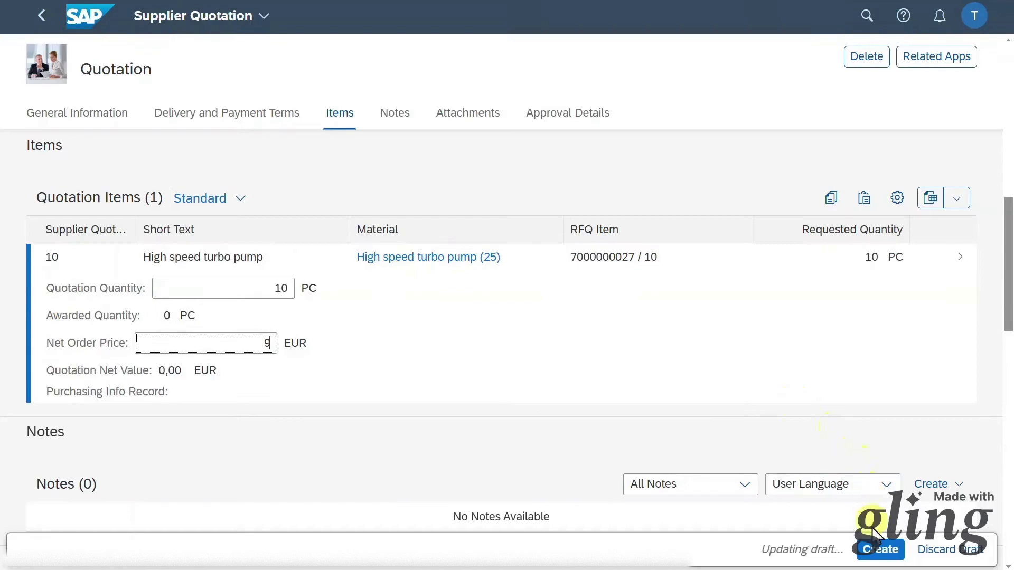
left_click(873, 551)
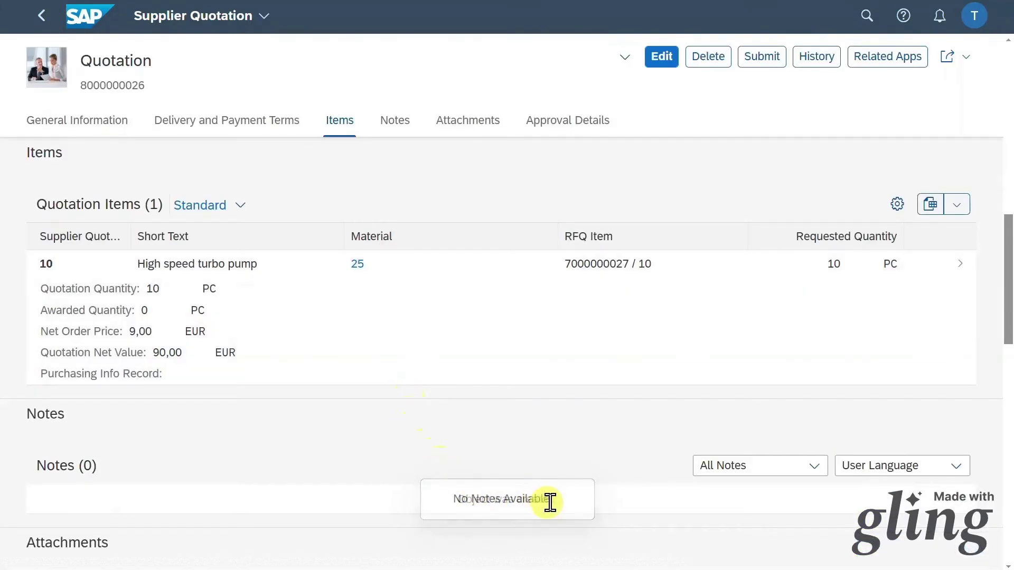
left_click(41, 15)
left_click(483, 124)
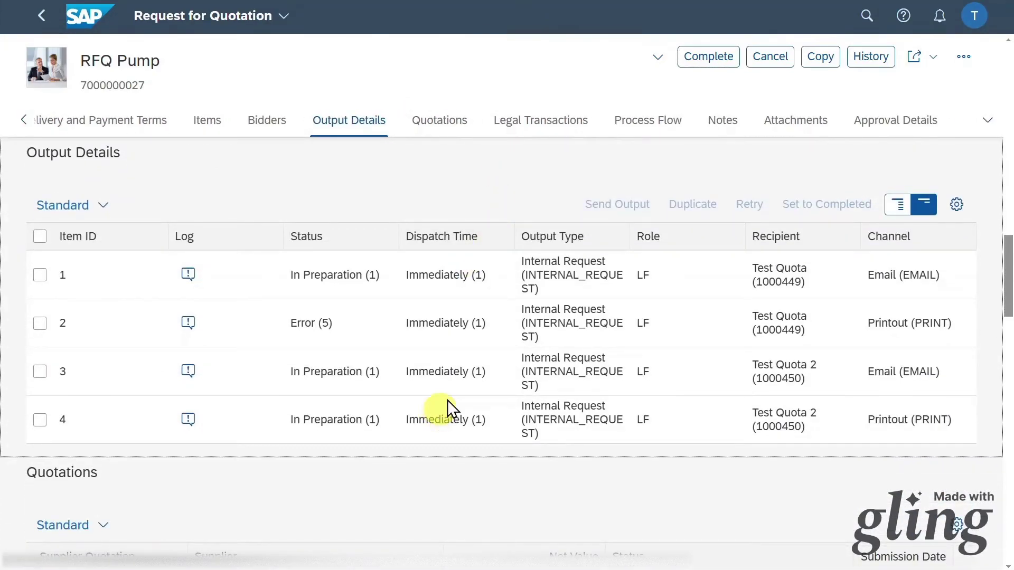
left_click(444, 125)
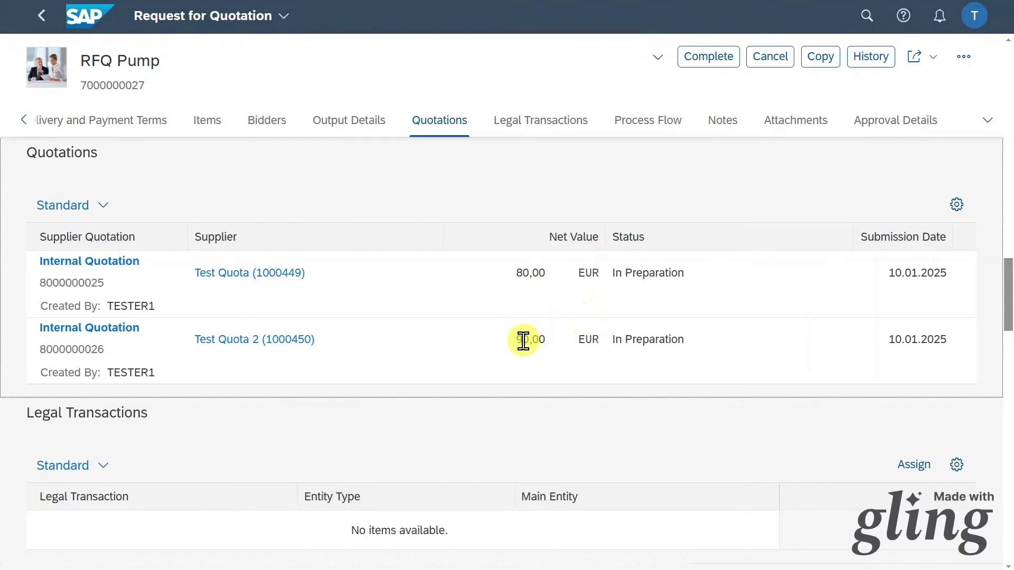
left_click(558, 126)
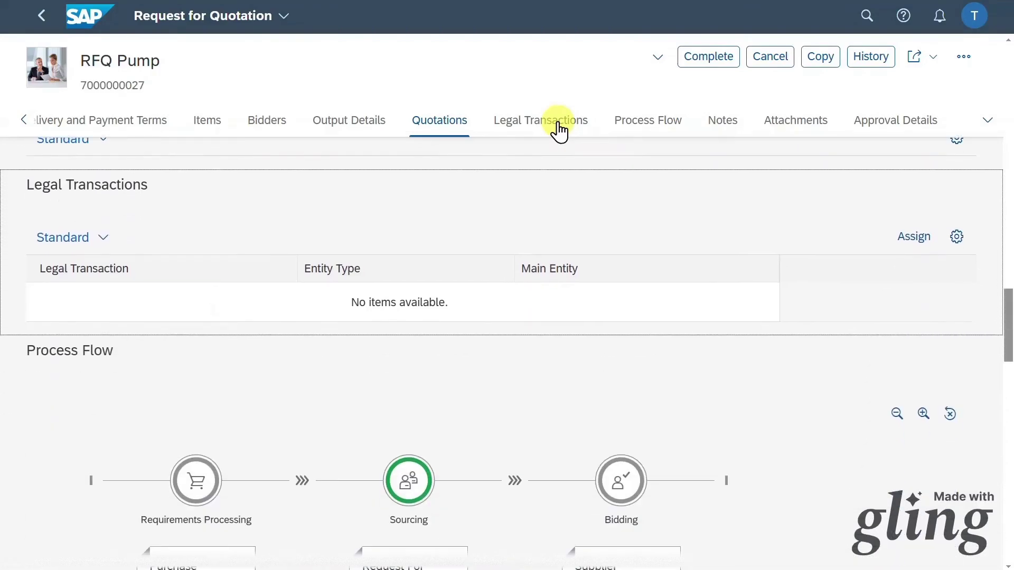
scroll(749, 352, "down", 5)
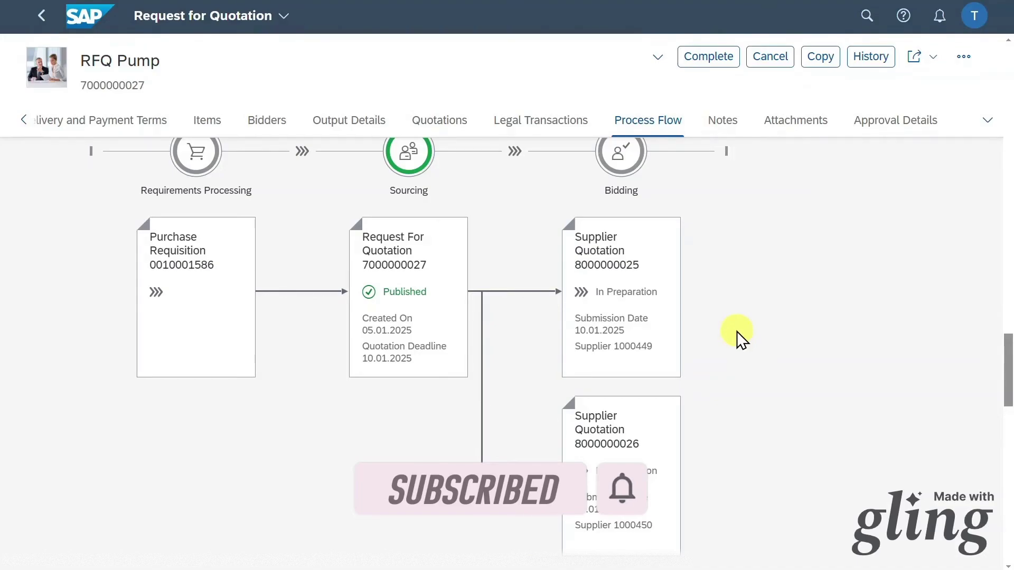
scroll(615, 310, "up", 1)
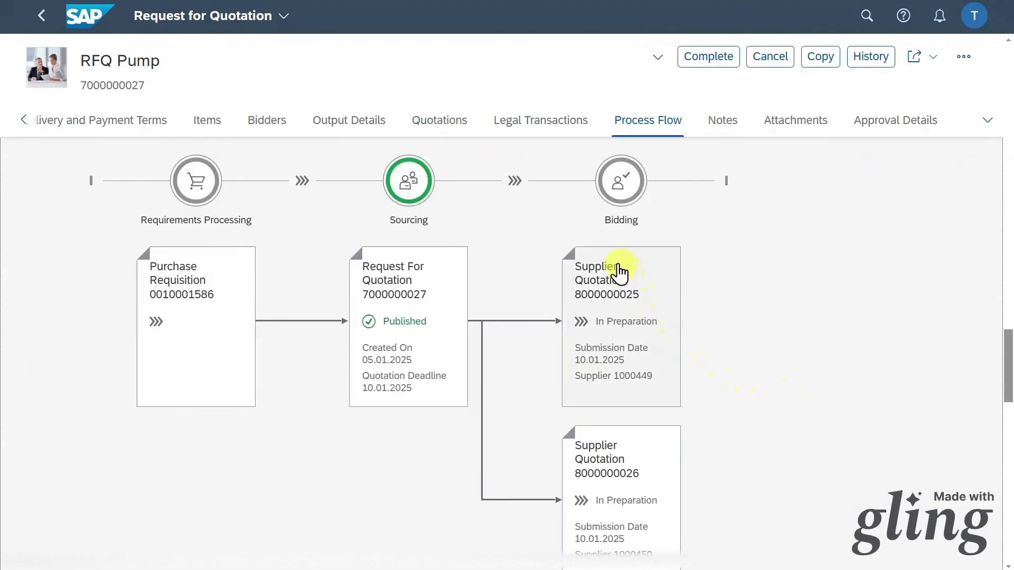
left_click(617, 300)
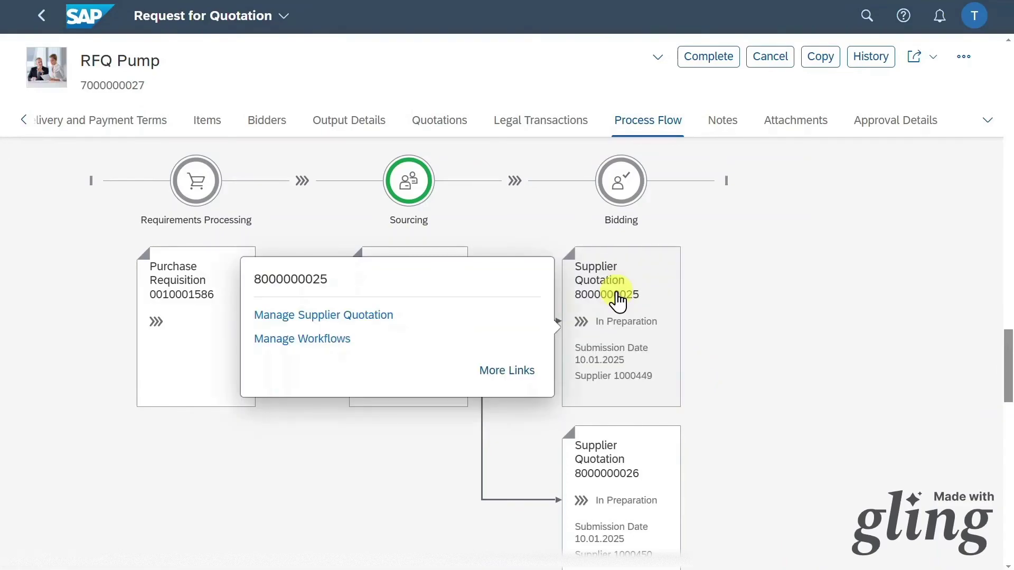
left_click(322, 315)
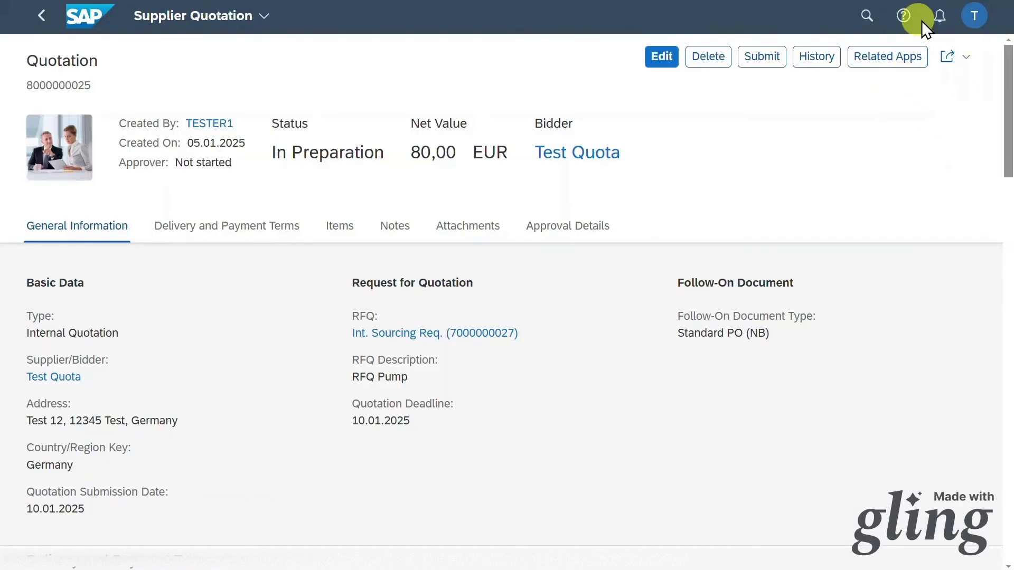
left_click(974, 16)
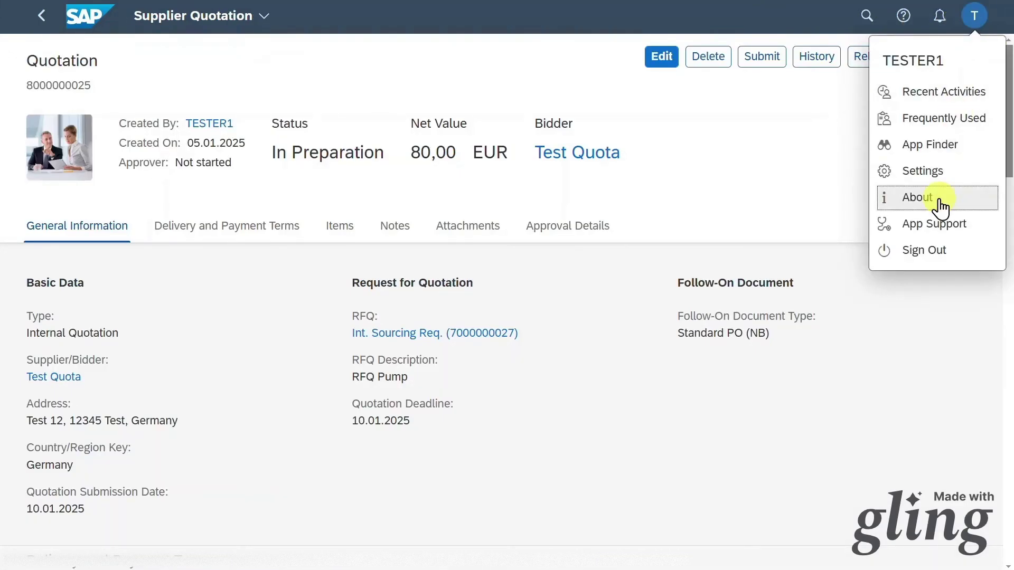
left_click(941, 206)
left_click_drag(264, 164, 296, 161)
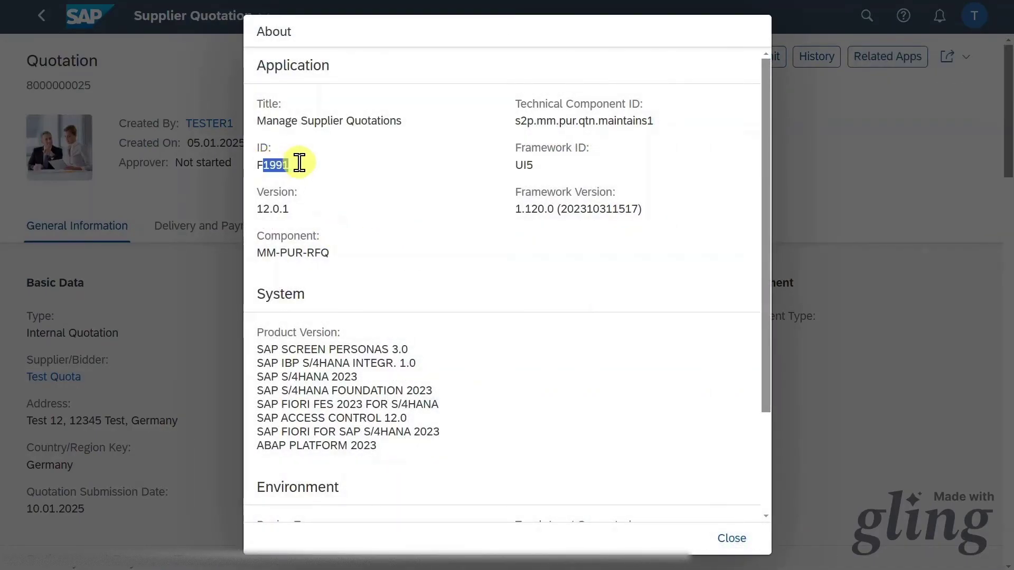
left_click(731, 538)
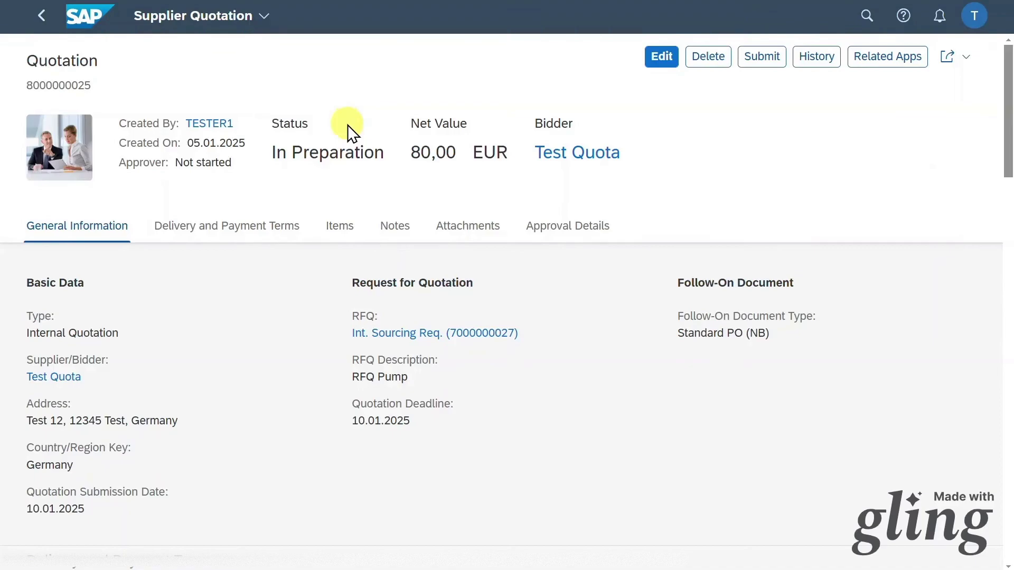
left_click(764, 63)
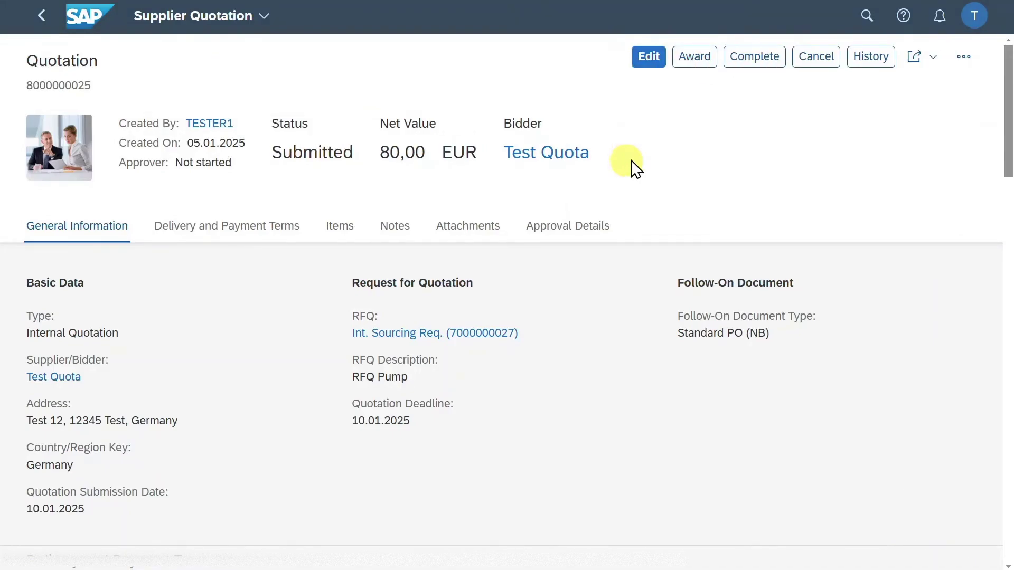
left_click(695, 62)
left_click_drag(323, 153, 394, 155)
left_click(391, 174)
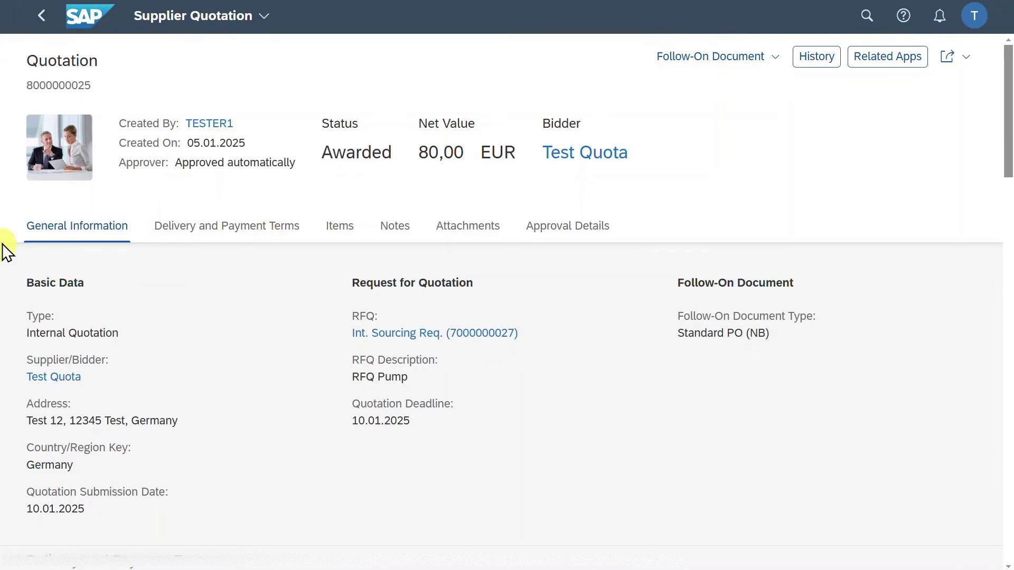
left_click(45, 27)
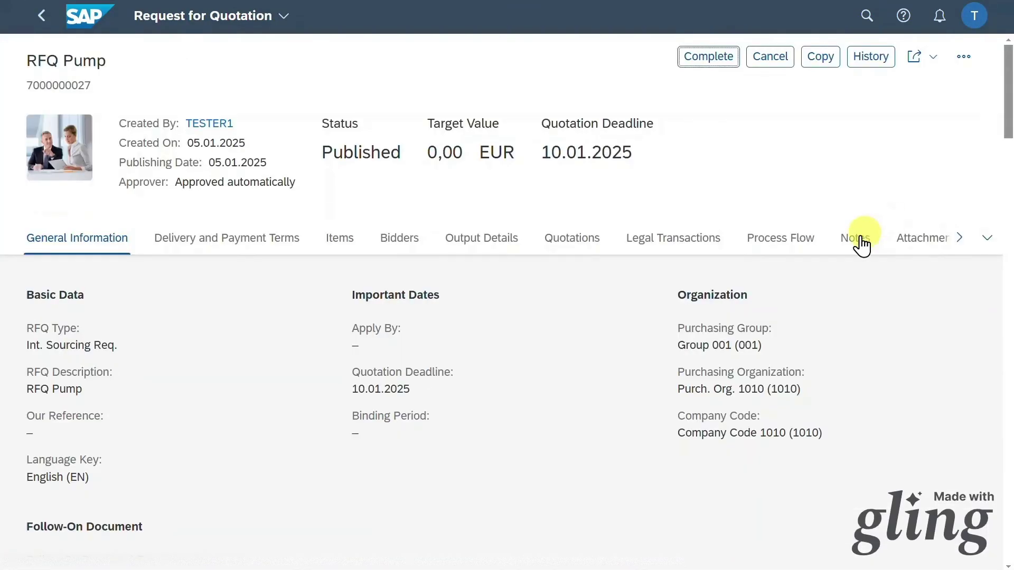
left_click(804, 241)
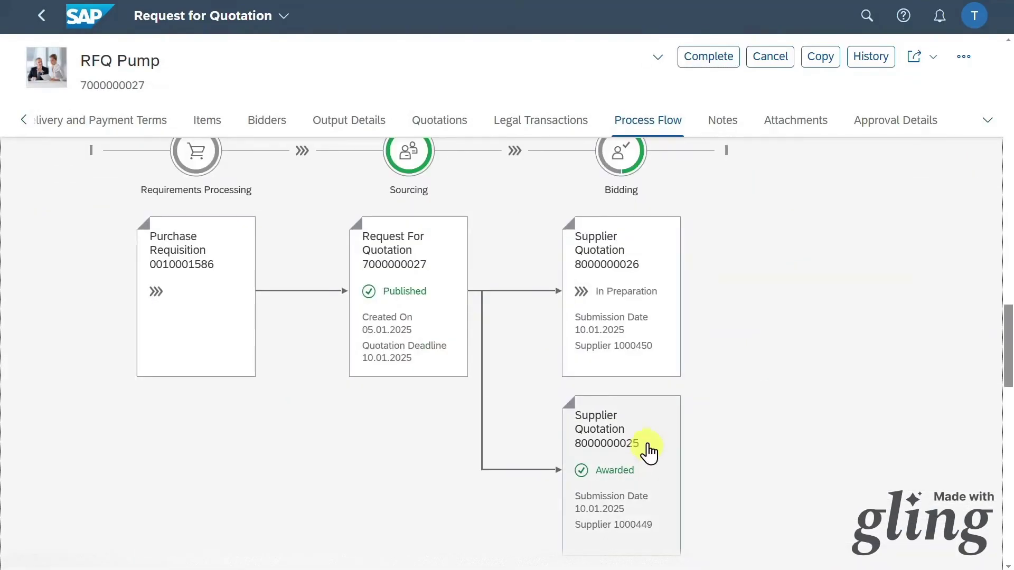
scroll(633, 401, "up", 2)
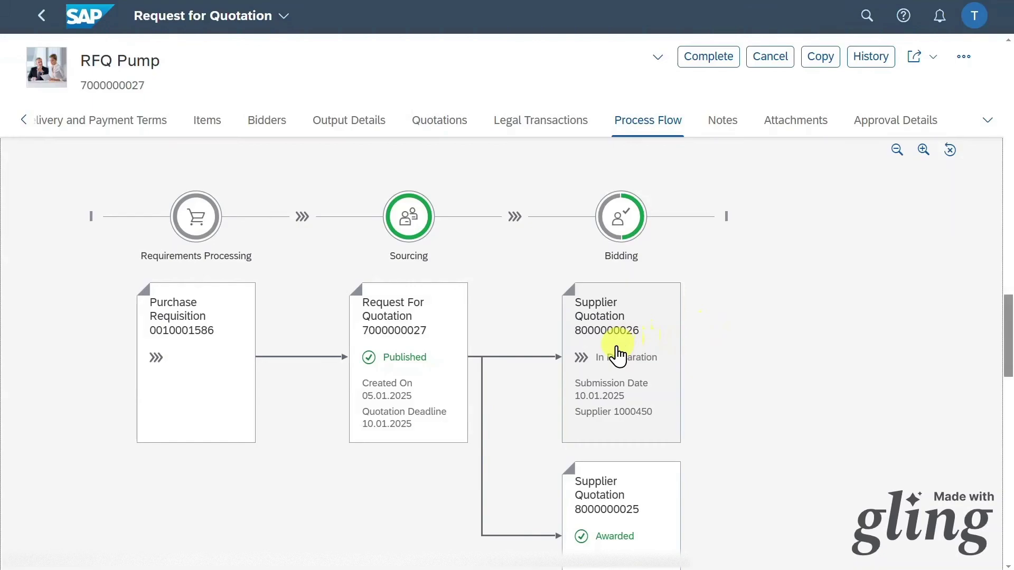
left_click(627, 353)
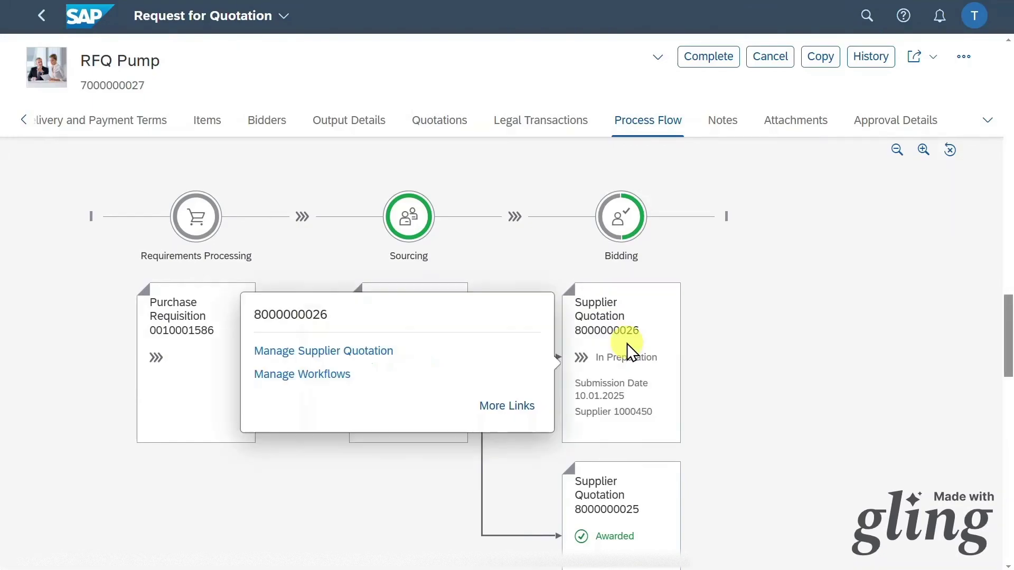
left_click(376, 353)
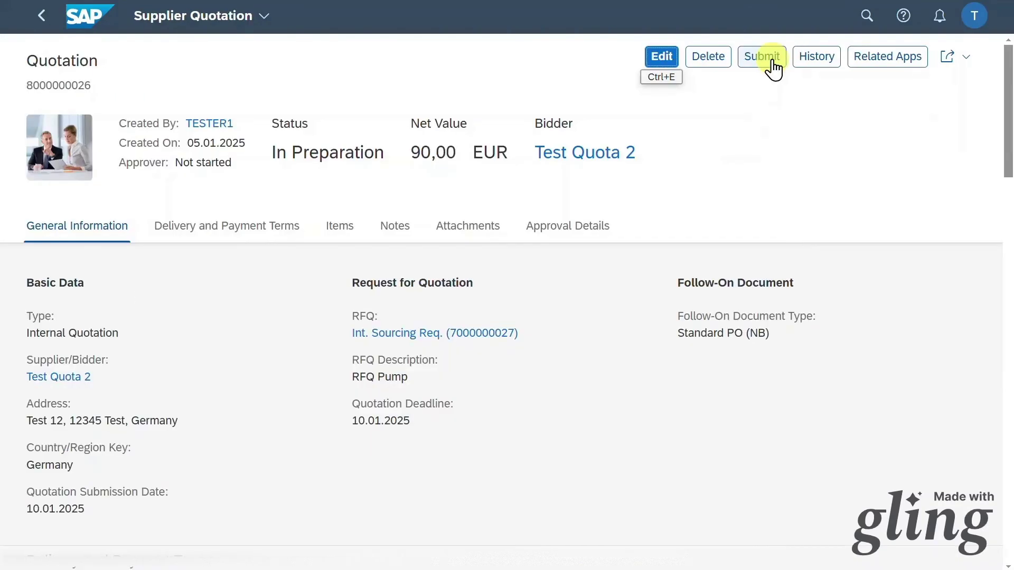
left_click(772, 62)
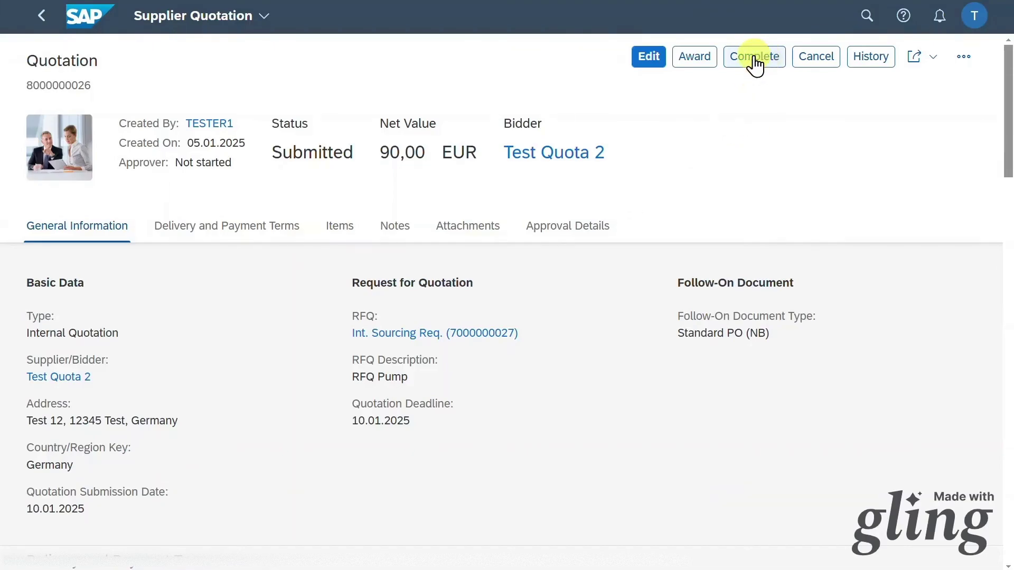
left_click(904, 15)
left_click(617, 34)
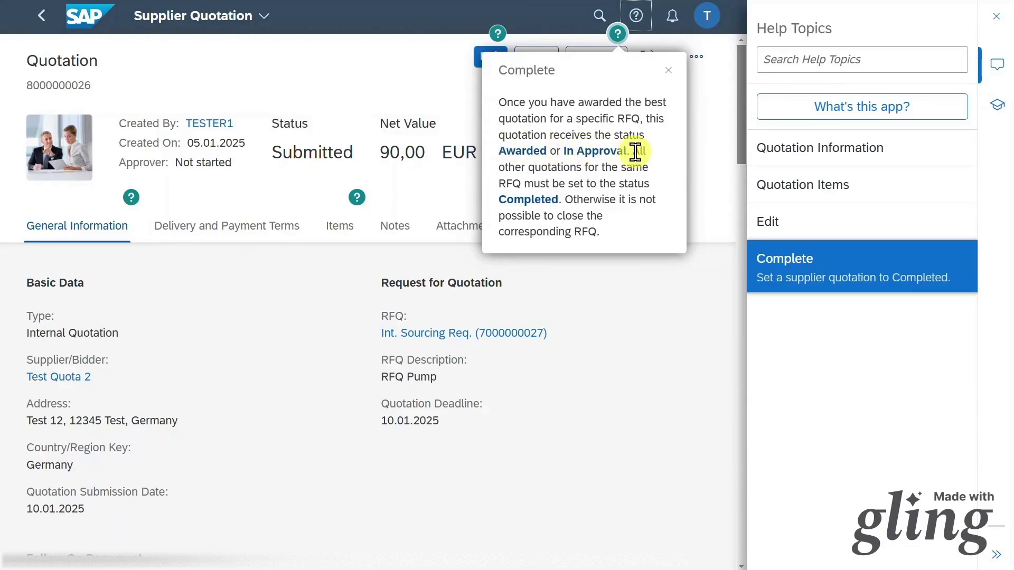
left_click_drag(633, 151, 560, 198)
left_click(565, 211)
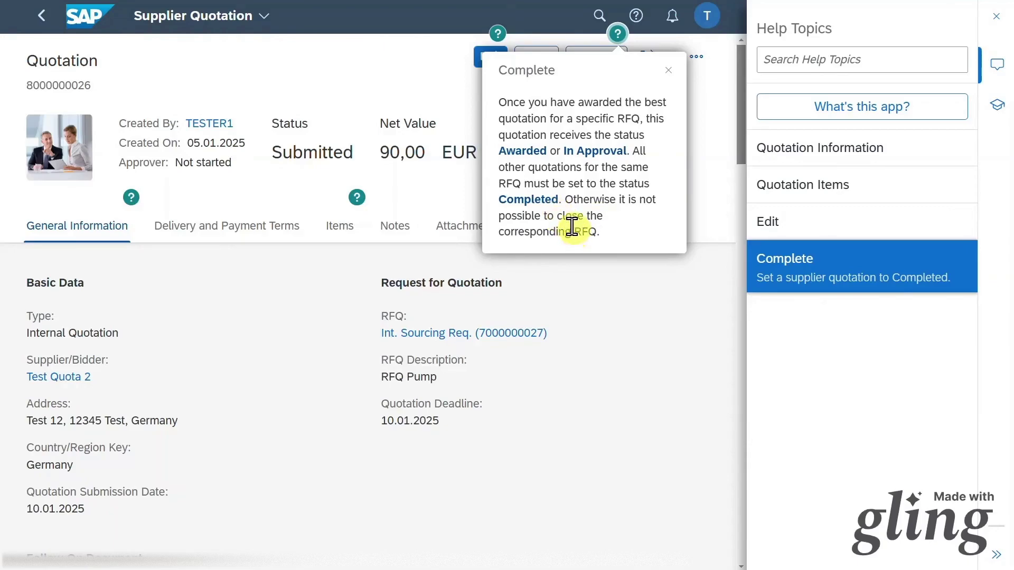
left_click(996, 17)
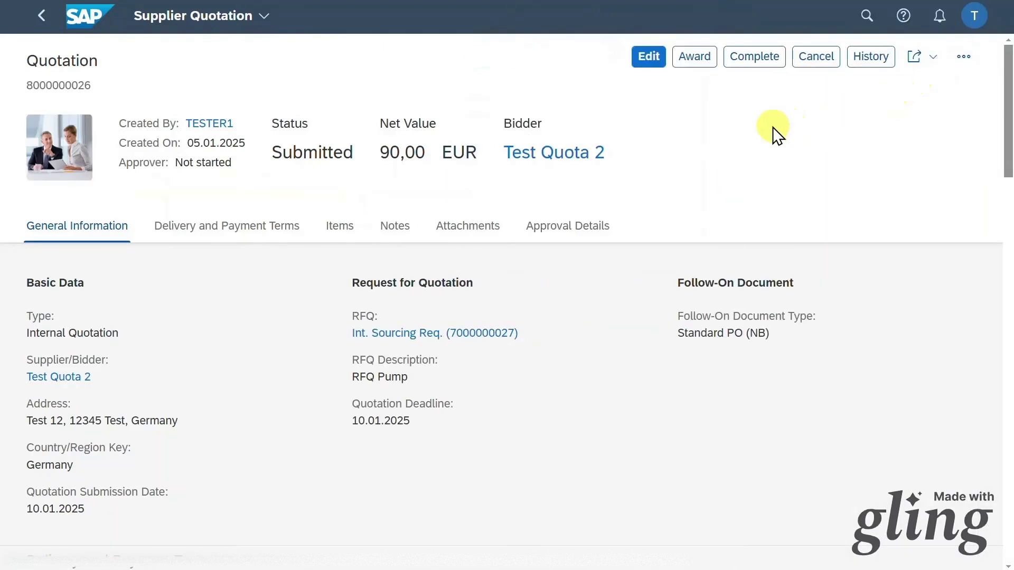
left_click(760, 58)
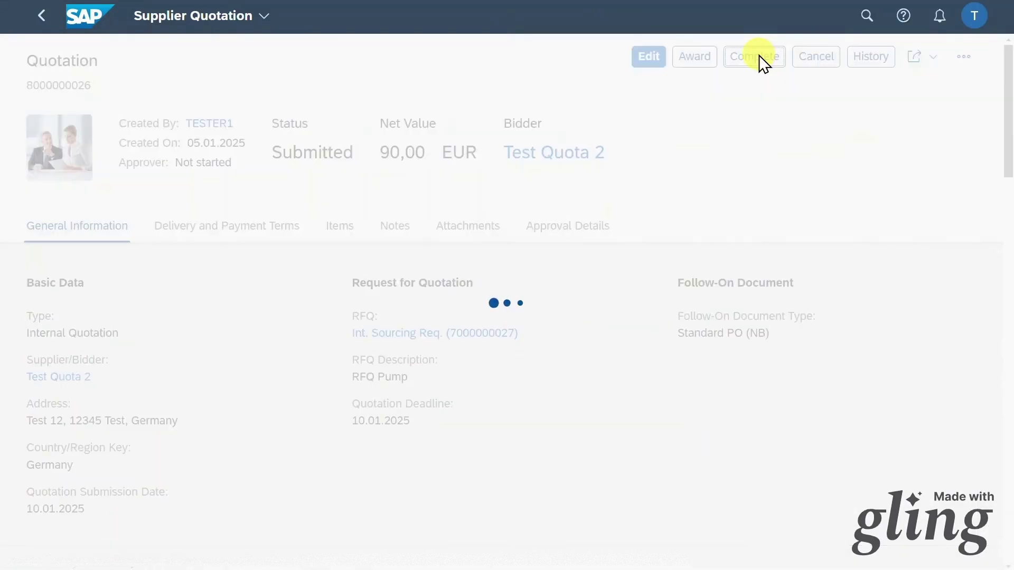
left_click(41, 16)
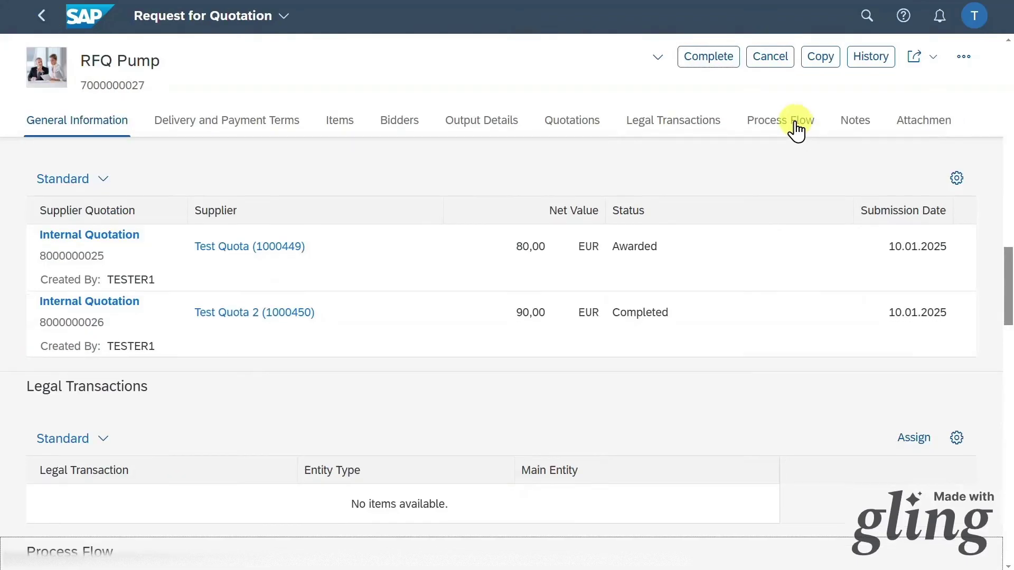
Step: From the launchpad home, create a new Standard PO (NB) in Manage Purchase Orders
left_click(796, 126)
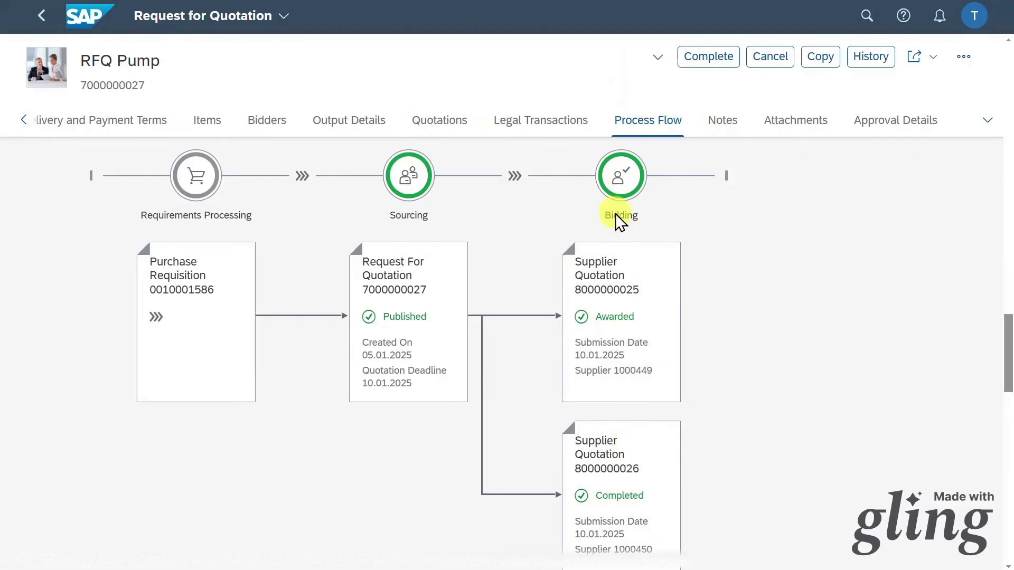
left_click(84, 21)
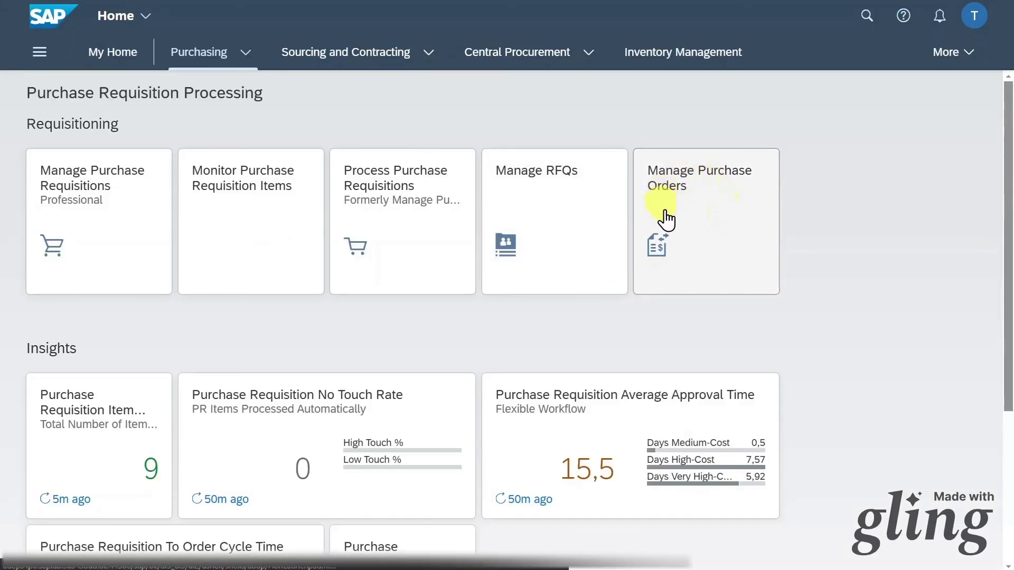
left_click(726, 202)
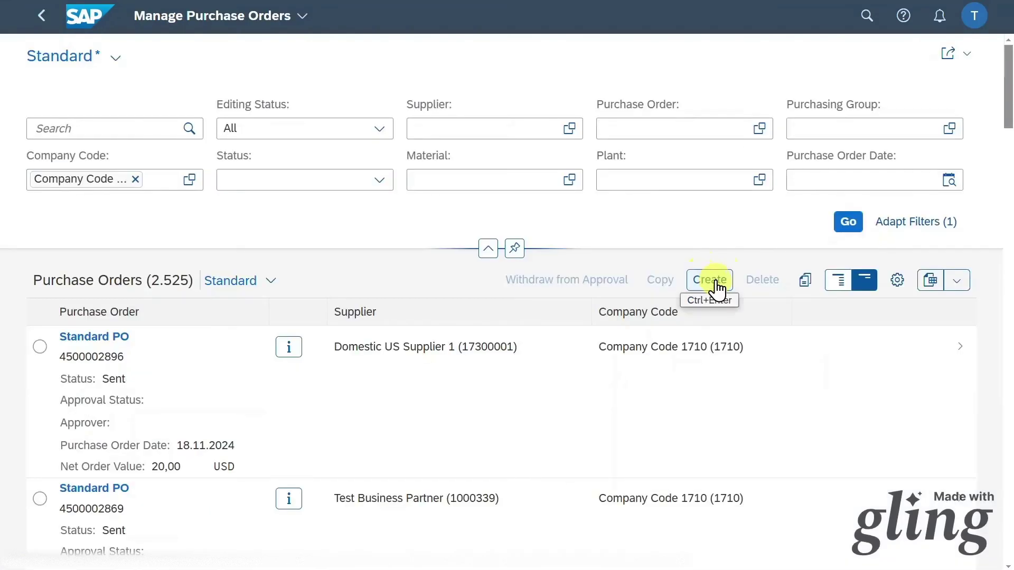
left_click(716, 281)
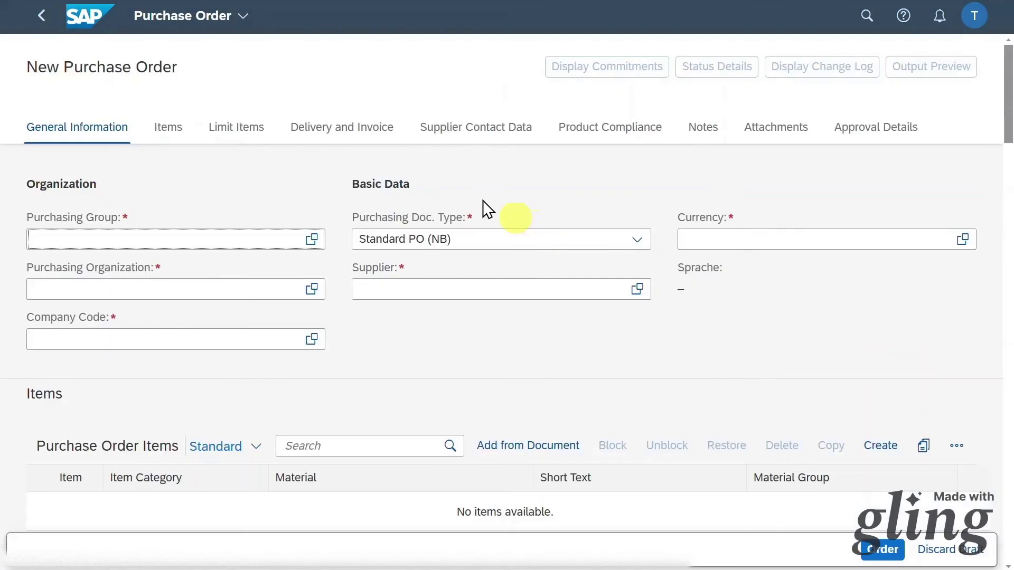
Step: Try adding items from an existing document and list the purchasing document types
left_click(178, 133)
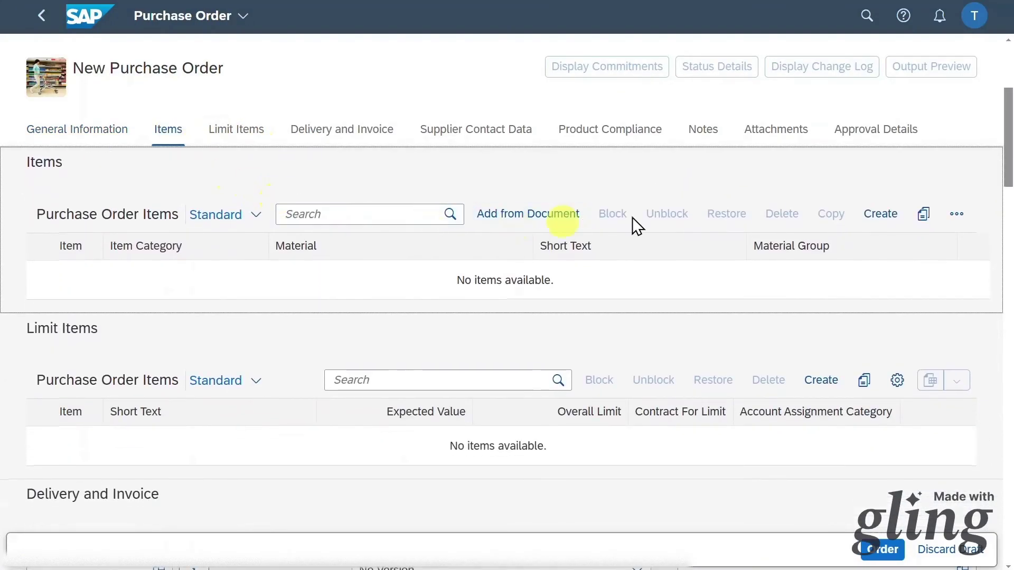
left_click(540, 217)
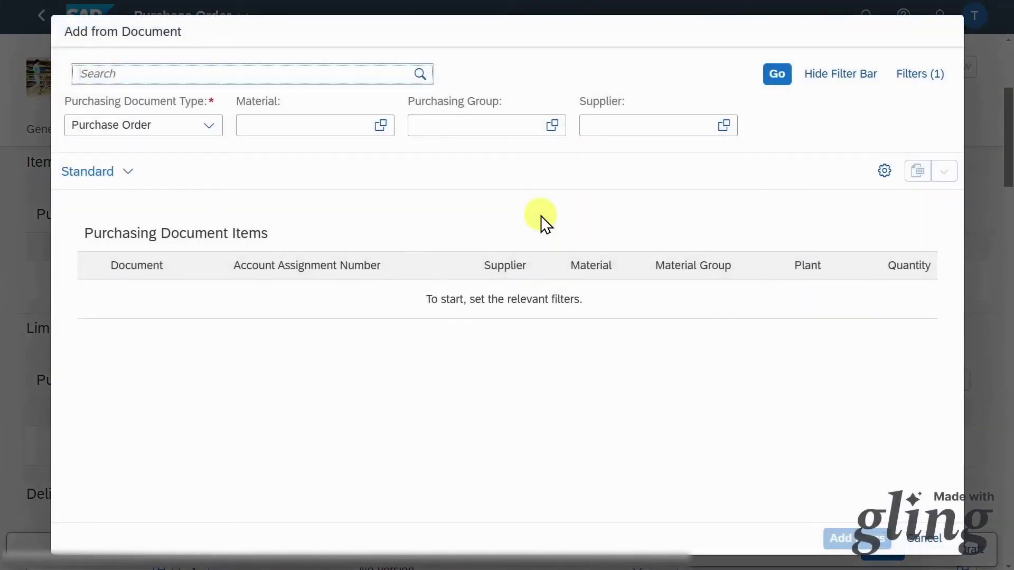
left_click(208, 128)
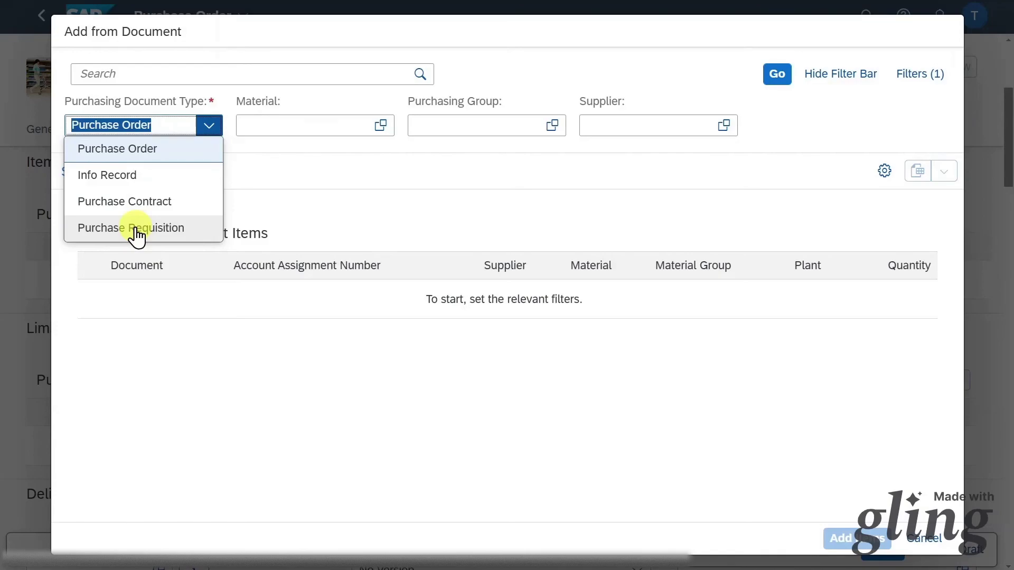
Step: Cancel Add from Document and search the launchpad apps for me21n
left_click(909, 539)
left_click(866, 15)
type("me21n")
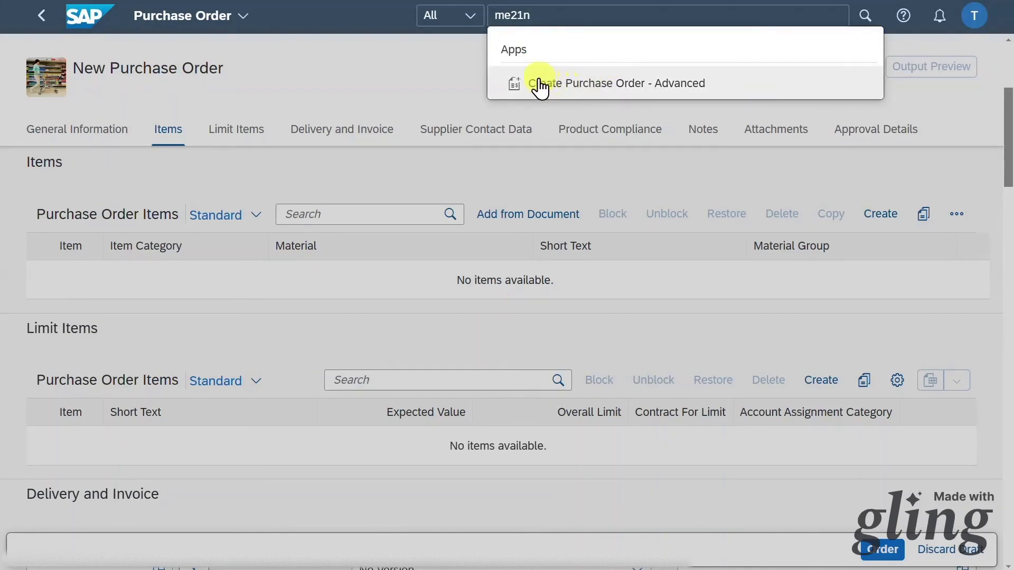
Step: In Create Purchase Order - Advanced, enter supplier 1000449, purch. org 1010, group 001, company code 1010
left_click(619, 90)
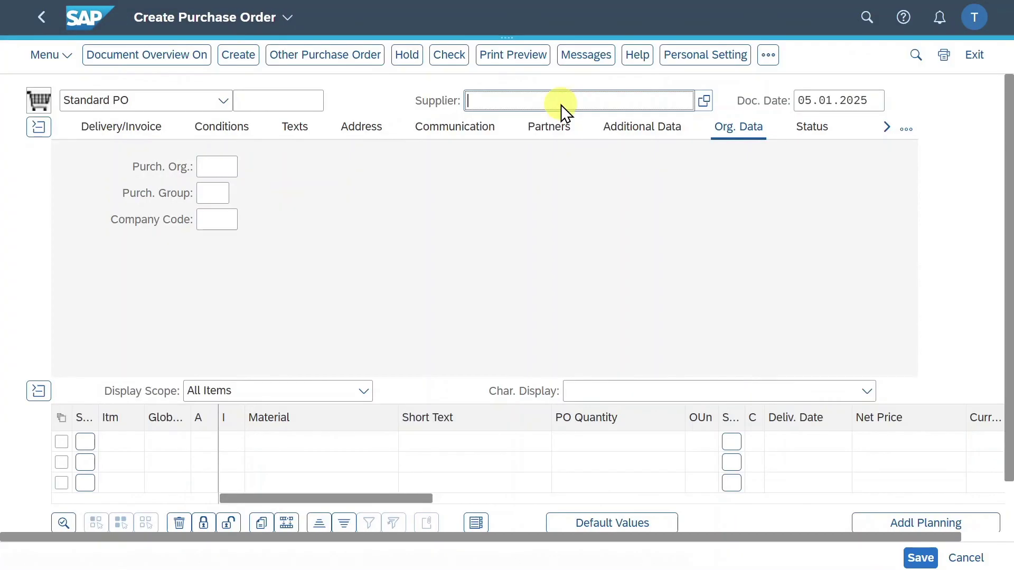
type("1000449")
key("Return")
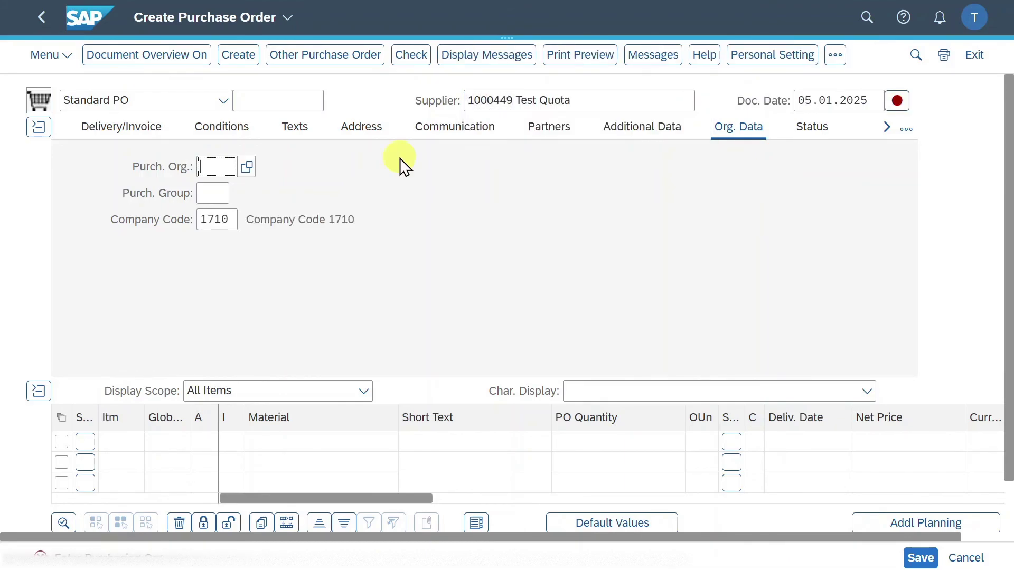
type("1010")
key("Tab")
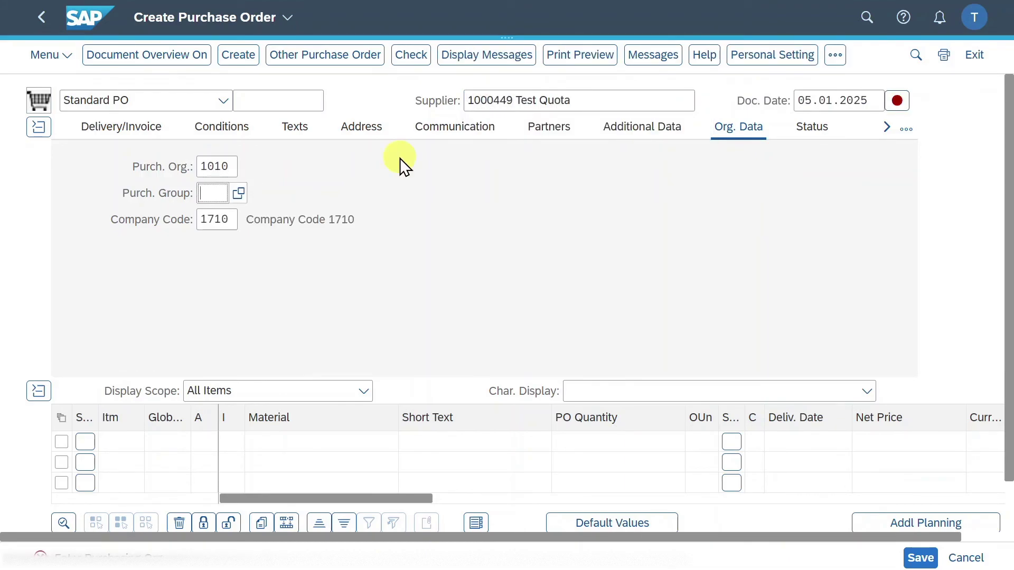
type("001")
key("Tab")
type("1010")
key("Return")
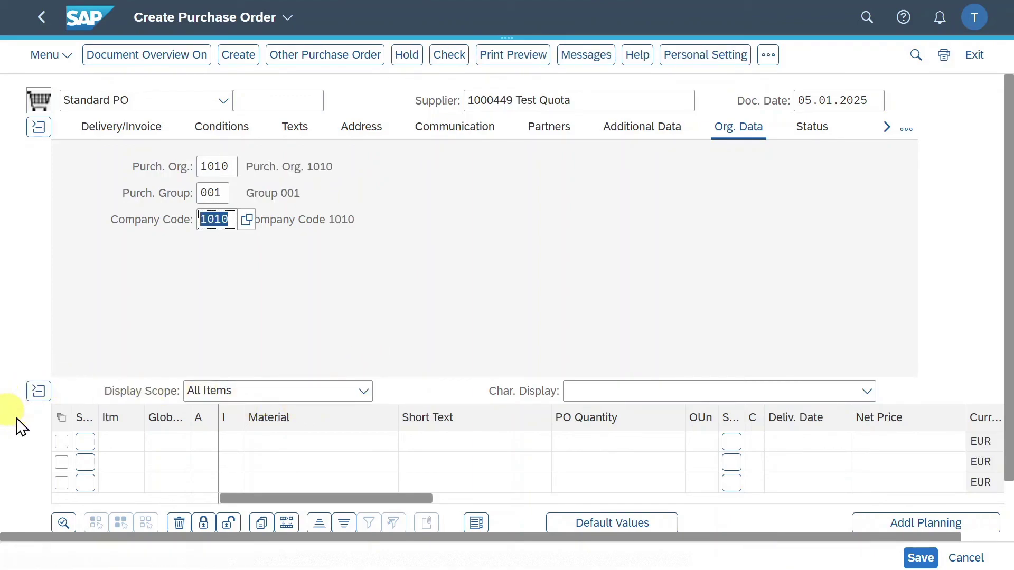
Step: Enlarge the page and select the first item's RFQ cell
key("ctrl+plus")
left_click_drag(422, 470, 971, 469)
left_click(734, 402)
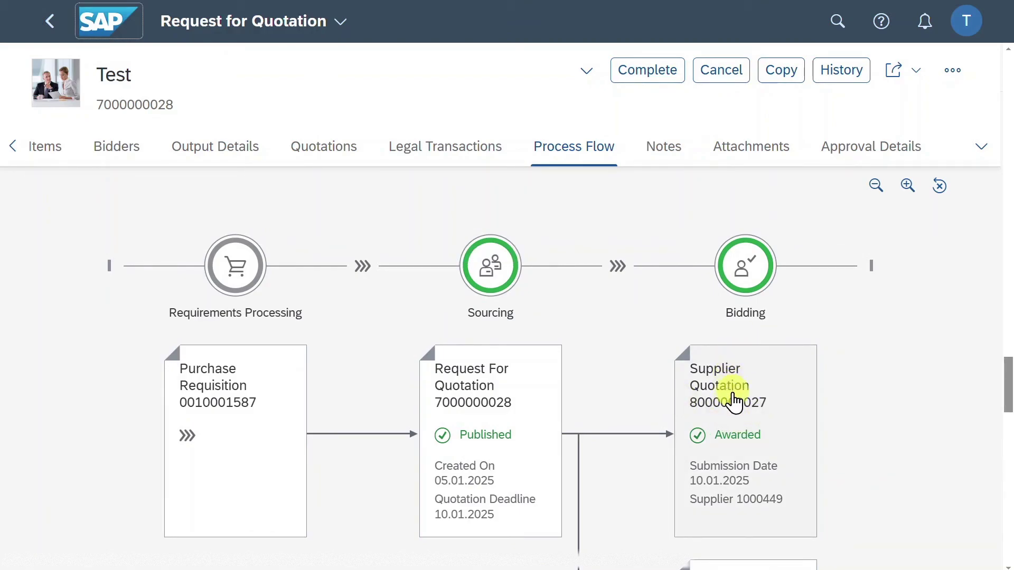
scroll(733, 366, "down", 2)
scroll(733, 401, "down", 1)
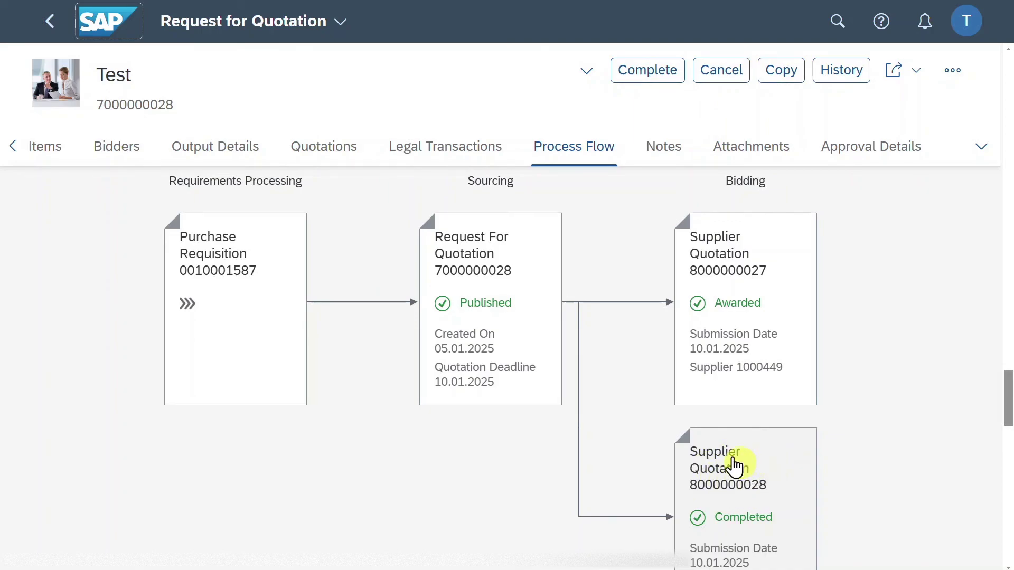
left_click(770, 400)
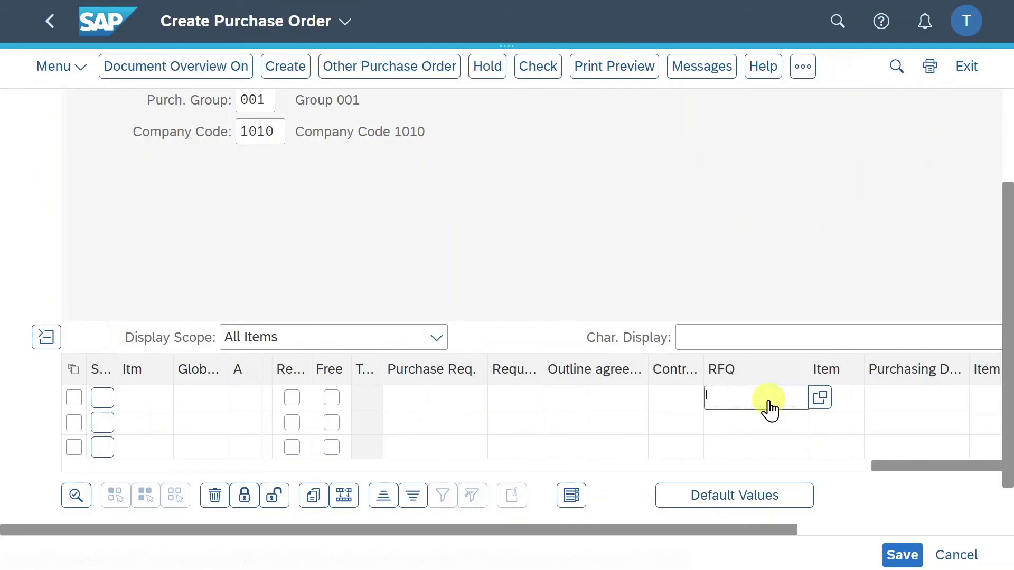
type("8000")
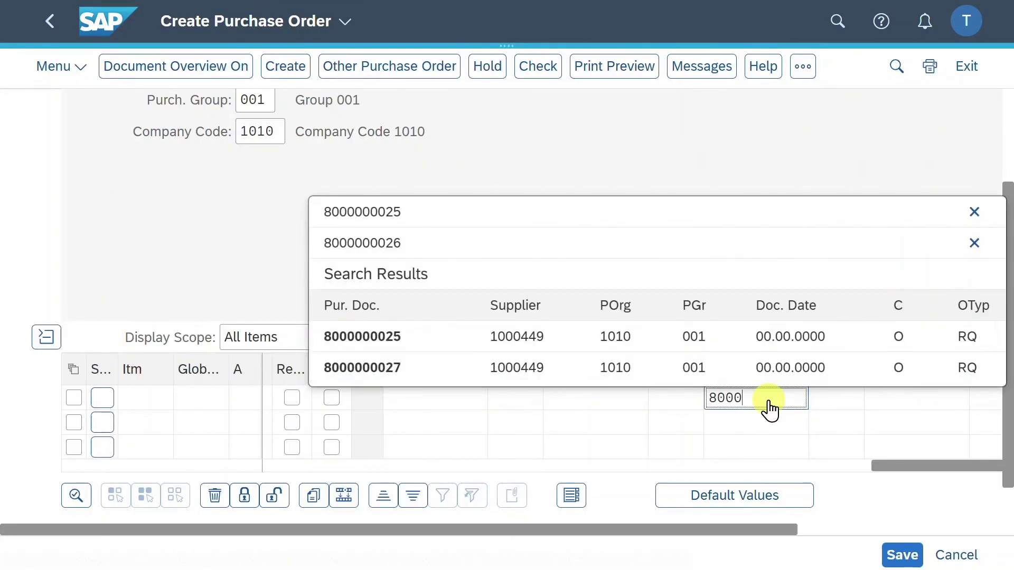
type("000028")
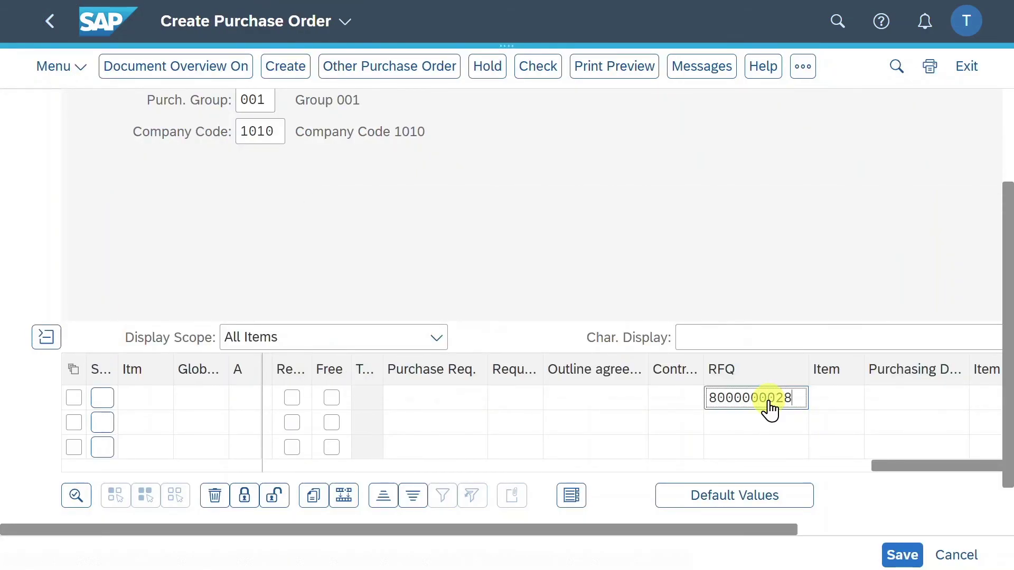
key("Return")
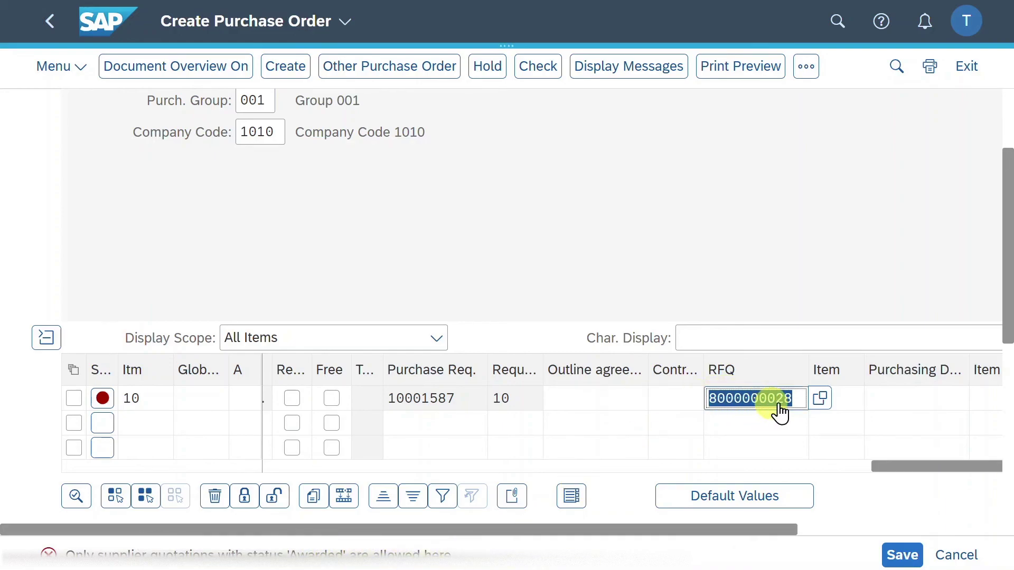
left_click(799, 401)
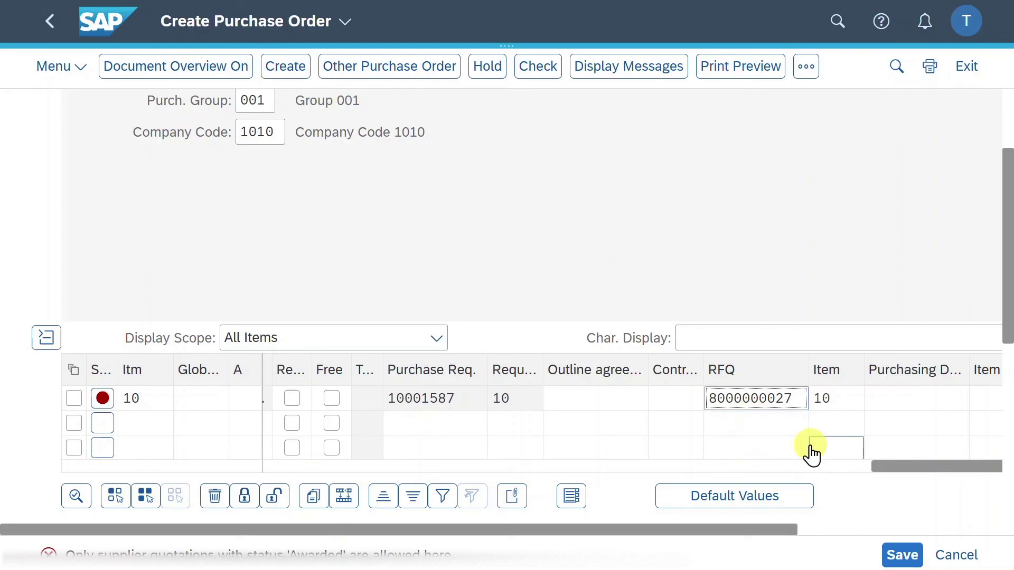
key("Return")
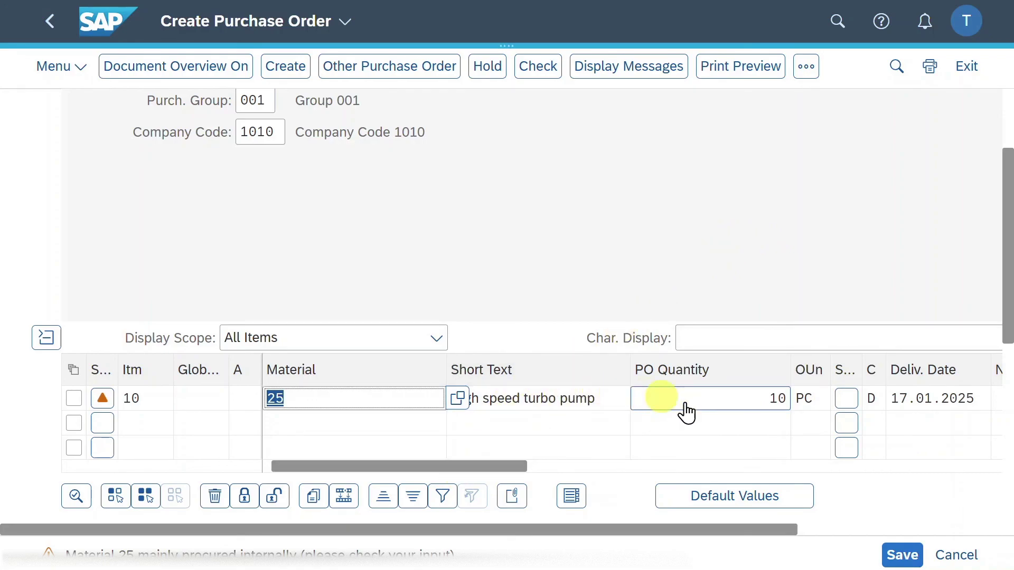
left_click(534, 402)
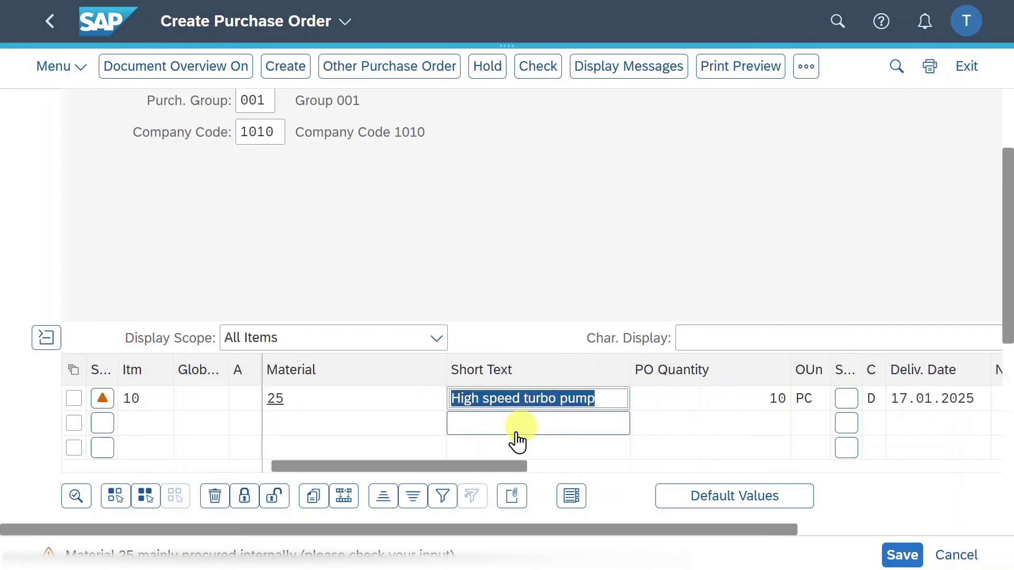
left_click_drag(454, 467, 537, 483)
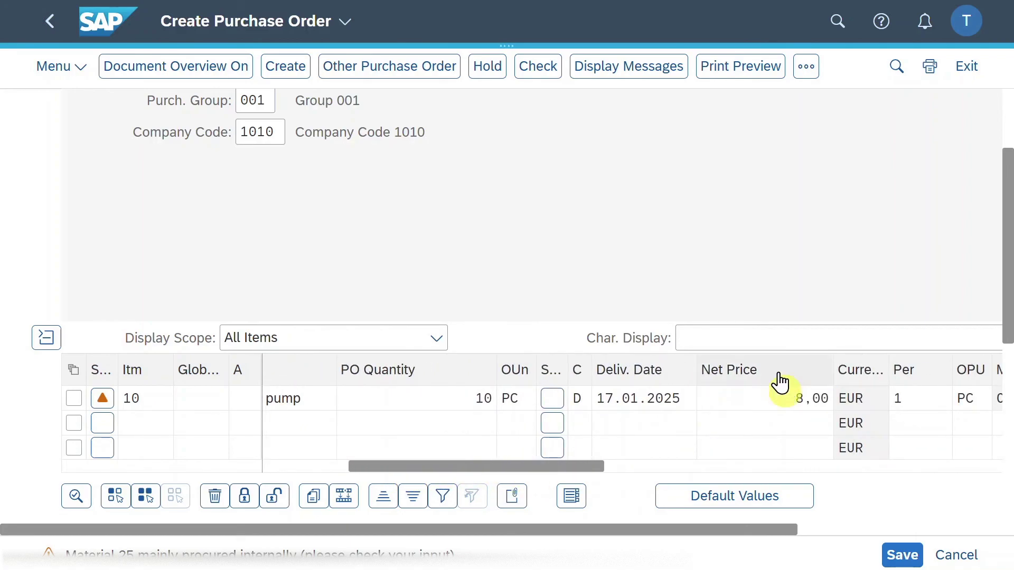
left_click(900, 557)
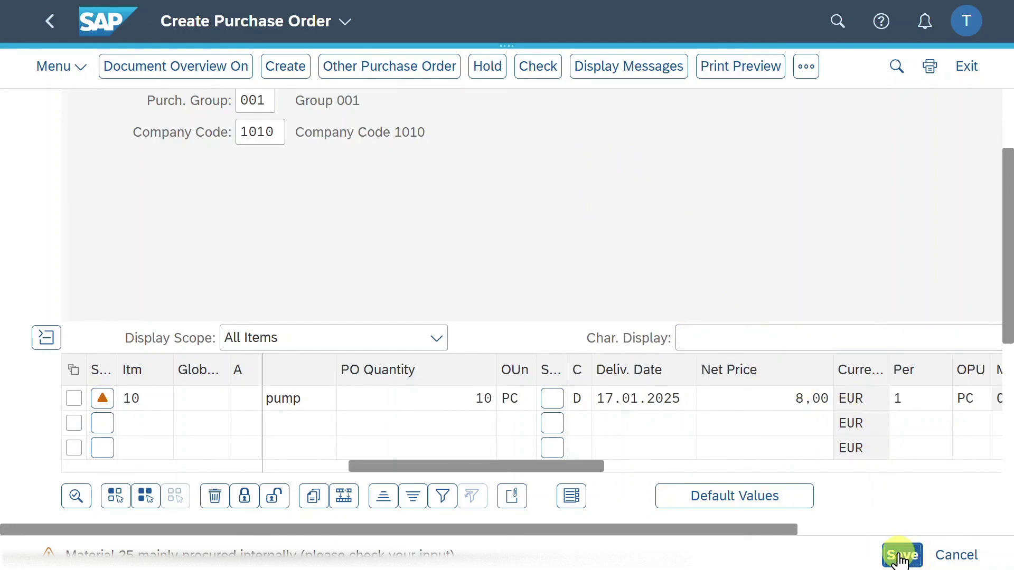